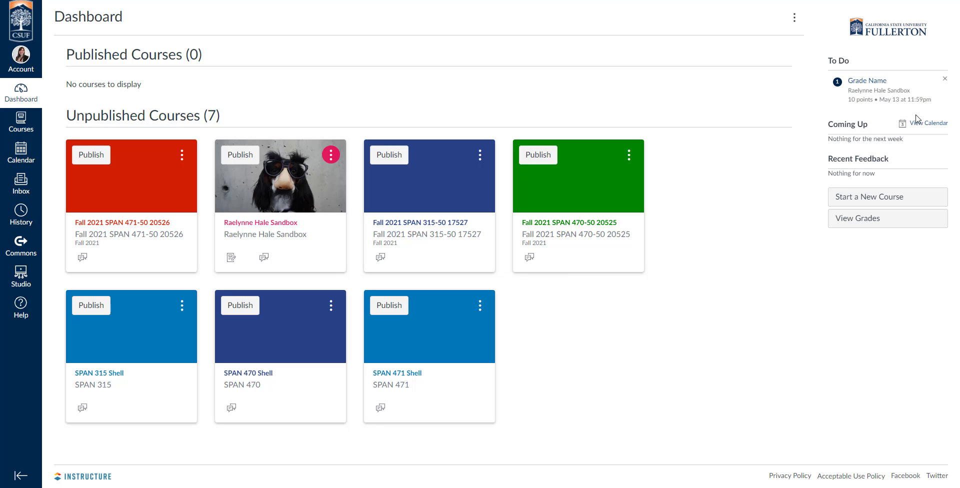
Open the sandbox course's gradebook and show All Assignment Groups.
{"action": "left_click_drag", "start_coordinate": [851, 60], "coordinate": [827, 61]}
{"action": "left_click", "coordinate": [811, 87]}
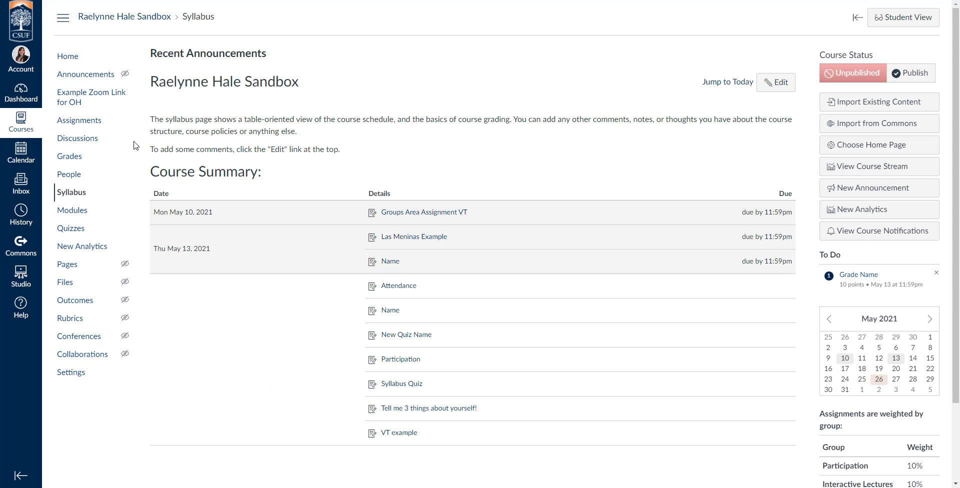
{"action": "left_click", "coordinate": [75, 158]}
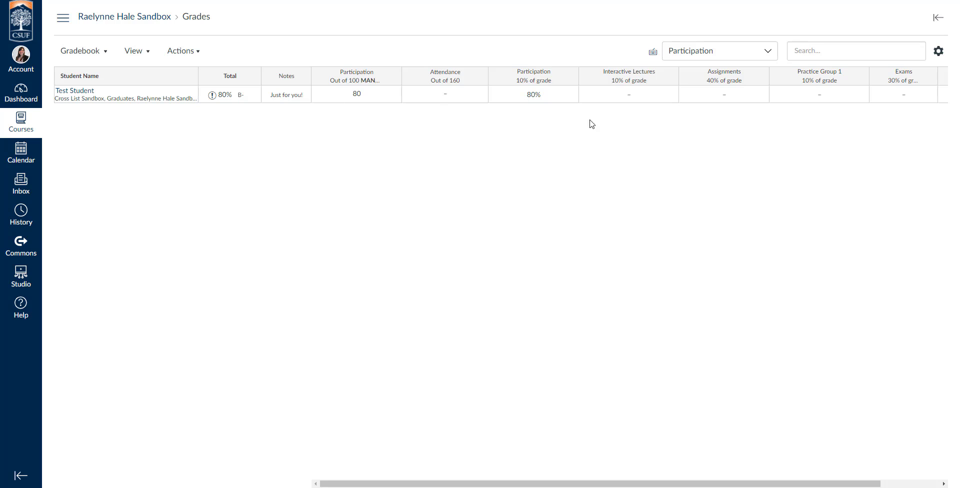
{"action": "left_click", "coordinate": [698, 54]}
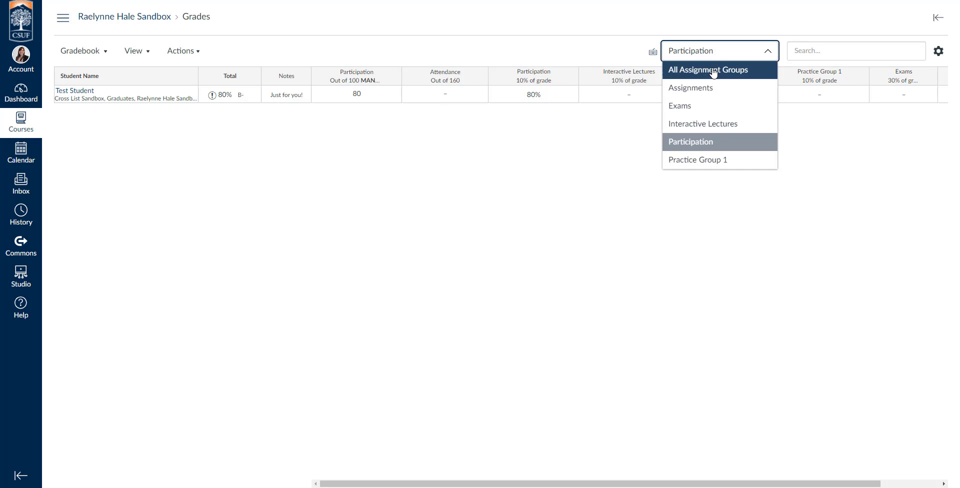
{"action": "left_click", "coordinate": [709, 70]}
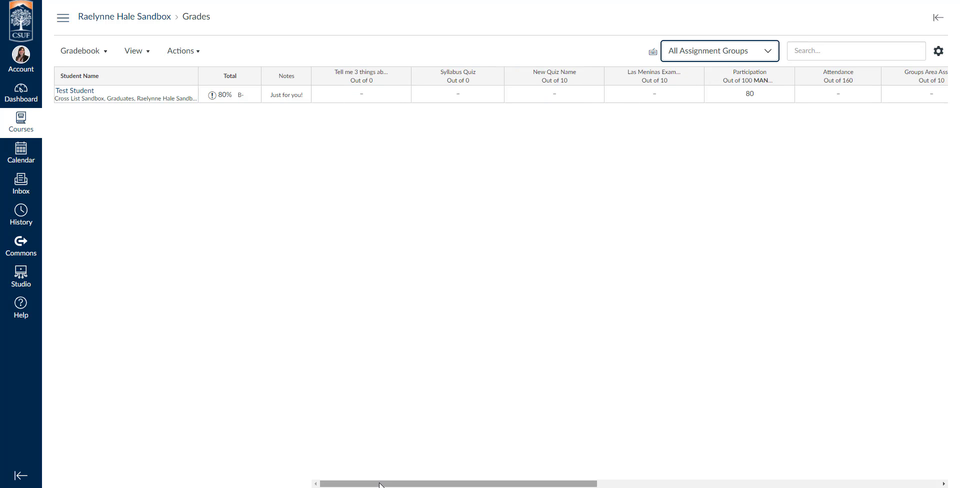
Set the status of the Test Student's submission for the 10-point Name assignment to None.
{"action": "left_click_drag", "start_coordinate": [376, 483], "coordinate": [629, 484]}
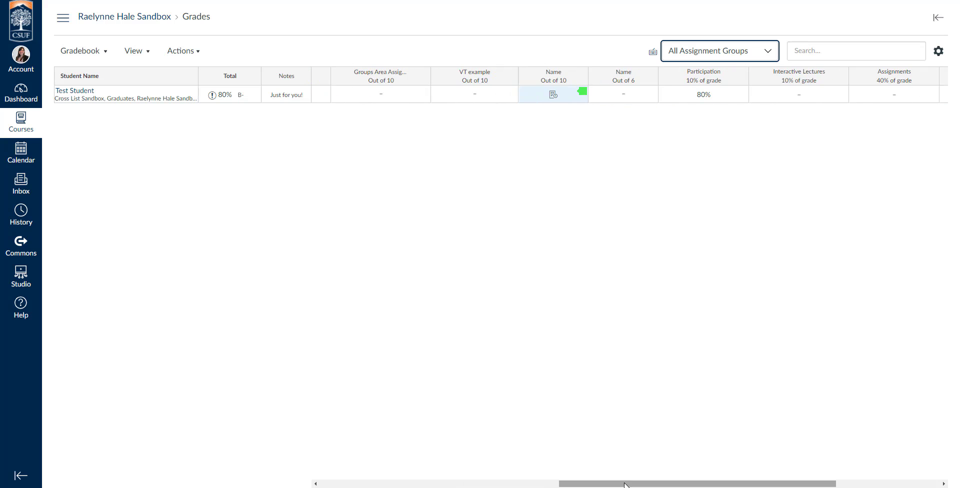
{"action": "left_click", "coordinate": [584, 99]}
{"action": "left_click", "coordinate": [583, 98]}
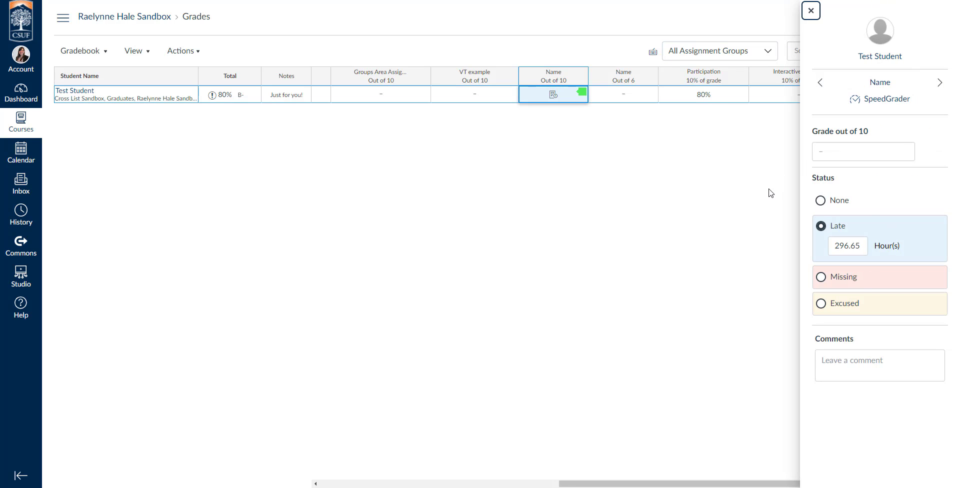
{"action": "left_click", "coordinate": [821, 201]}
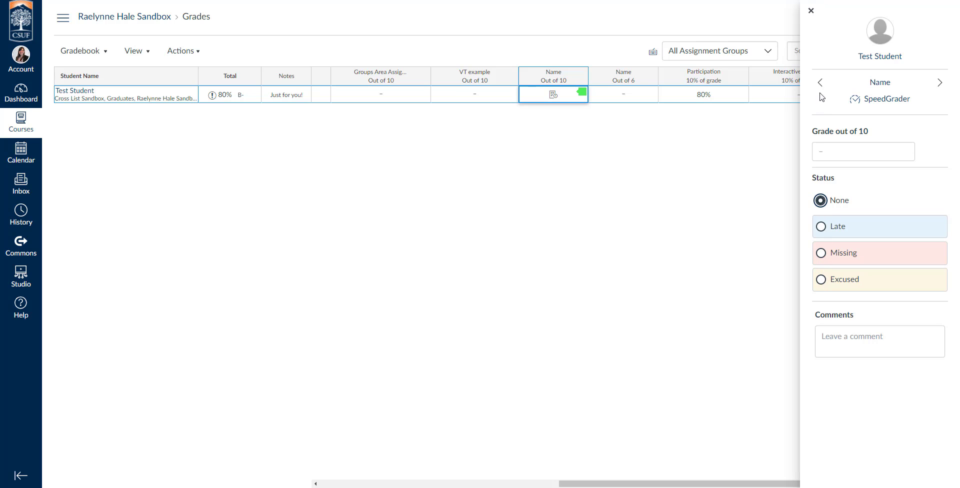
{"action": "left_click", "coordinate": [811, 10]}
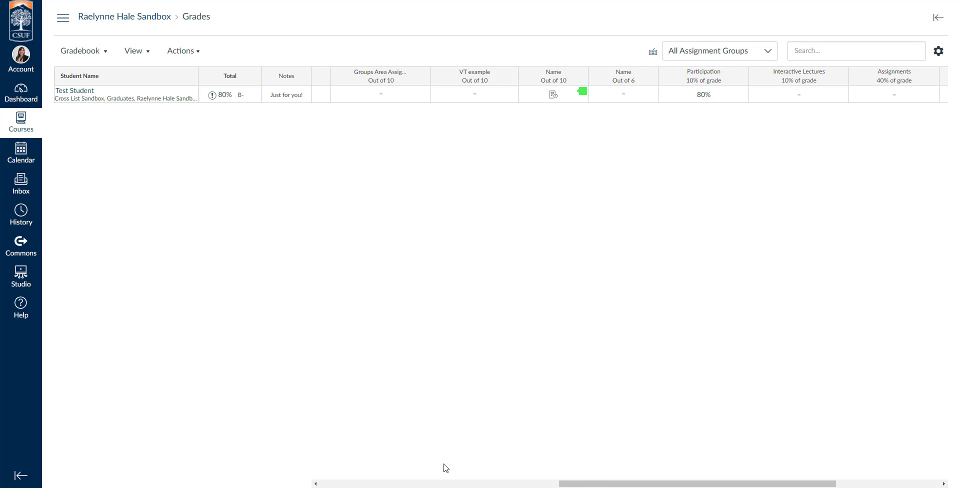
Locate the SpeedGrader link in the Test Student's submission details and in the 10-point Name assignment's column options.
{"action": "left_click_drag", "start_coordinate": [597, 483], "coordinate": [534, 483]}
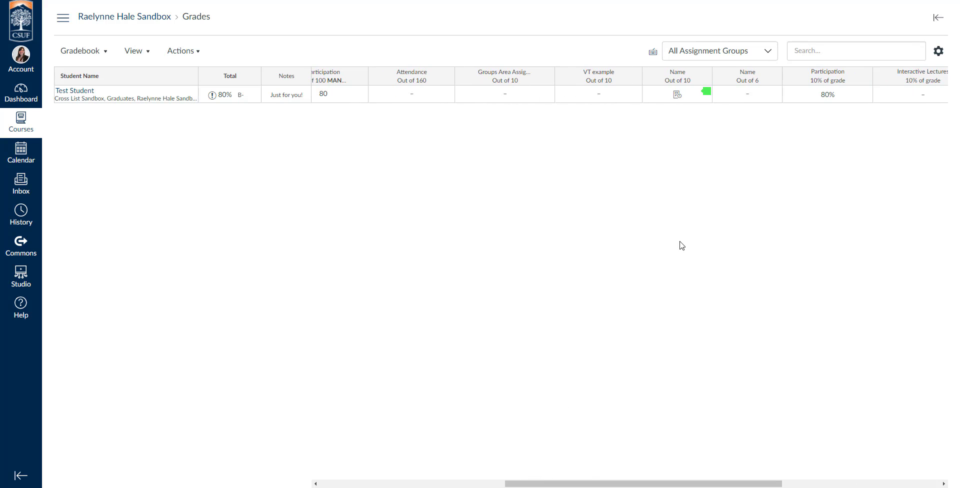
{"action": "left_click", "coordinate": [708, 94]}
{"action": "left_click", "coordinate": [706, 96]}
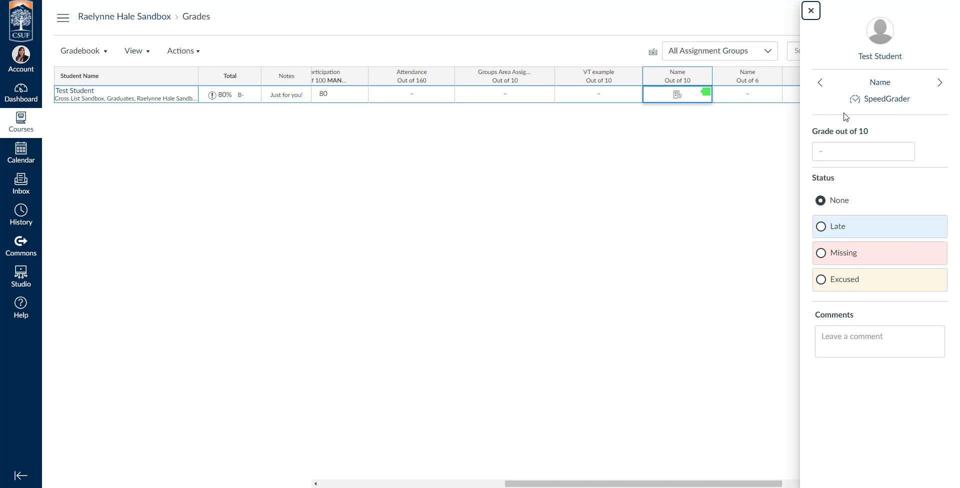
{"action": "left_click", "coordinate": [699, 132]}
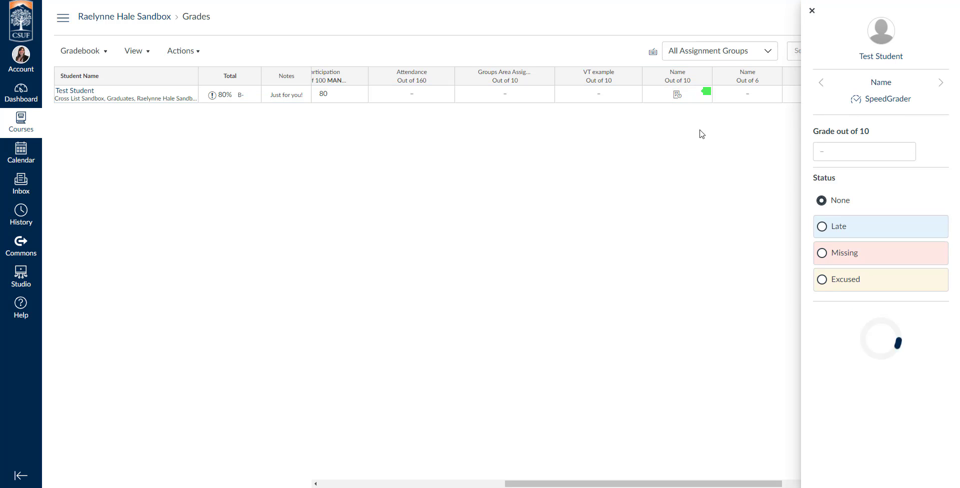
{"action": "left_click", "coordinate": [703, 78]}
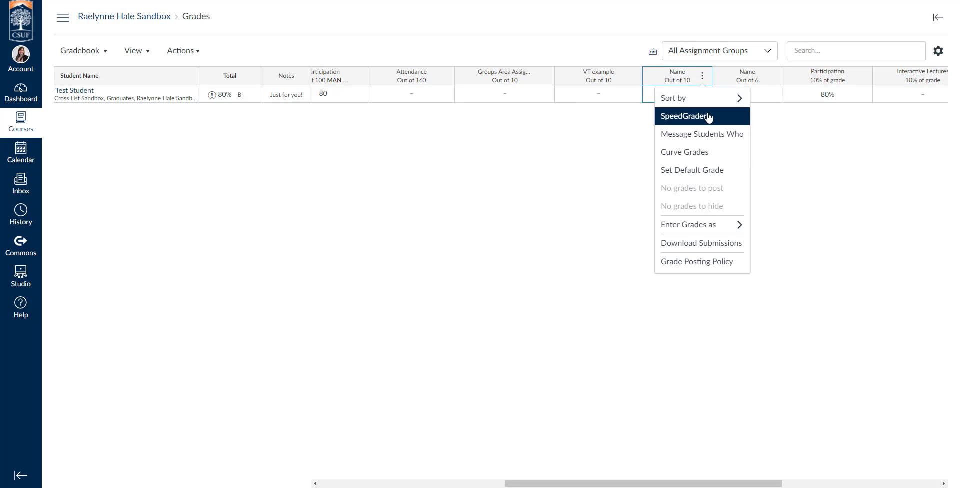
{"action": "left_click", "coordinate": [620, 134]}
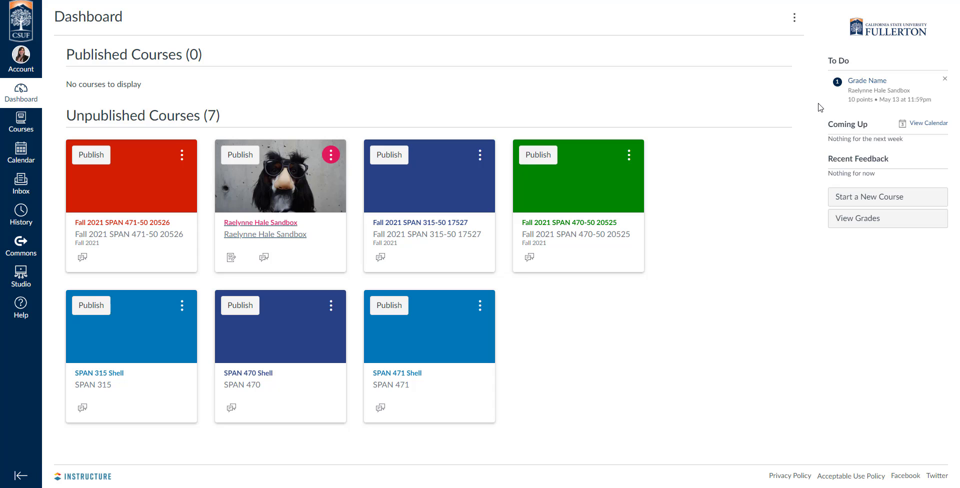
Open the Name assignment in SpeedGrader from the dashboard's to-do list and look through the submitted document.
{"action": "left_click", "coordinate": [864, 92]}
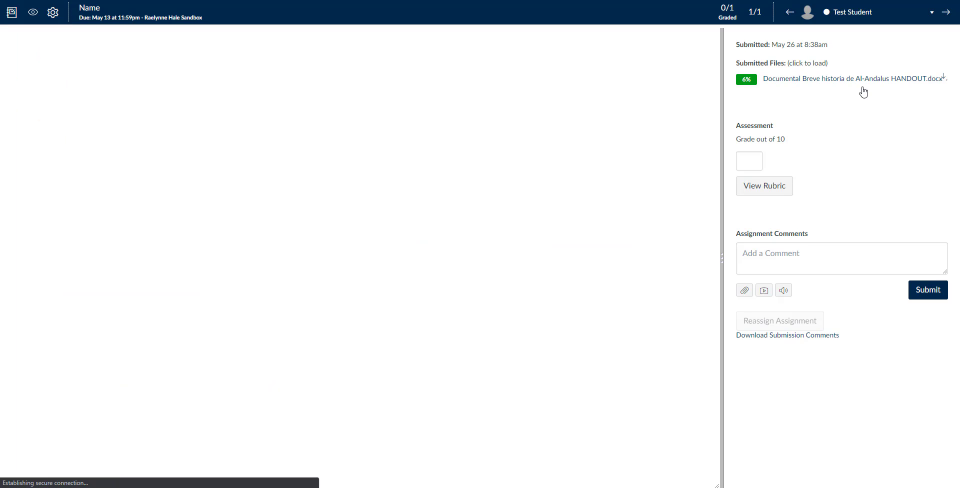
{"action": "scroll", "coordinate": [573, 141], "scroll_direction": "down", "scroll_amount": 10}
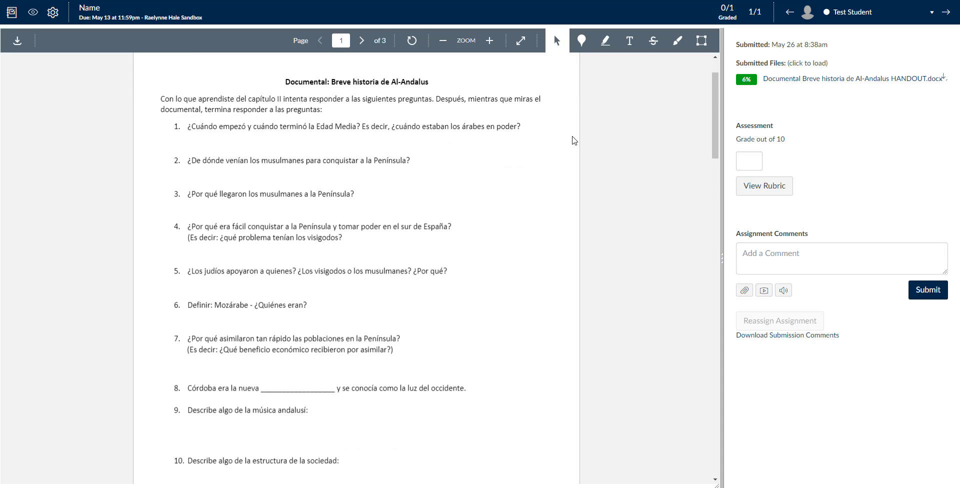
{"action": "scroll", "coordinate": [573, 141], "scroll_direction": "up", "scroll_amount": 10}
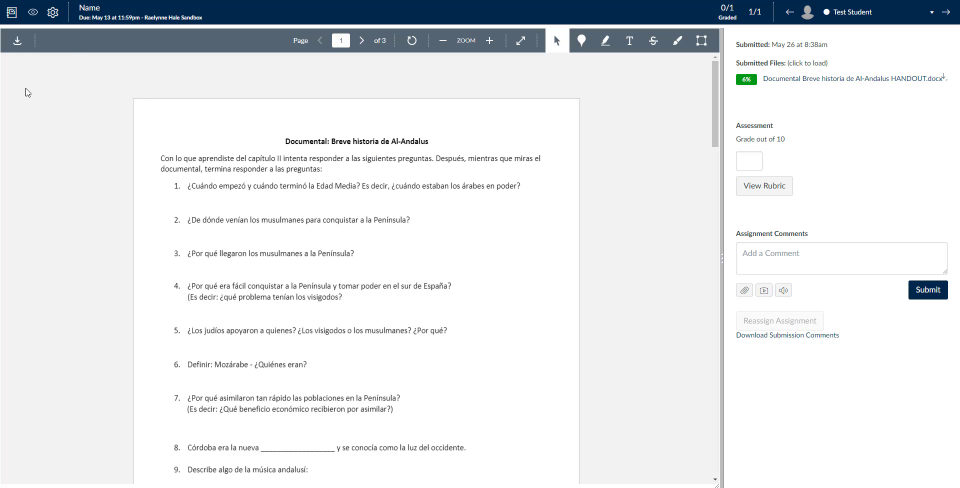
Check SpeedGrader's options for posting or hiding grades, view its help guides, and return to the submission.
{"action": "left_click", "coordinate": [33, 15]}
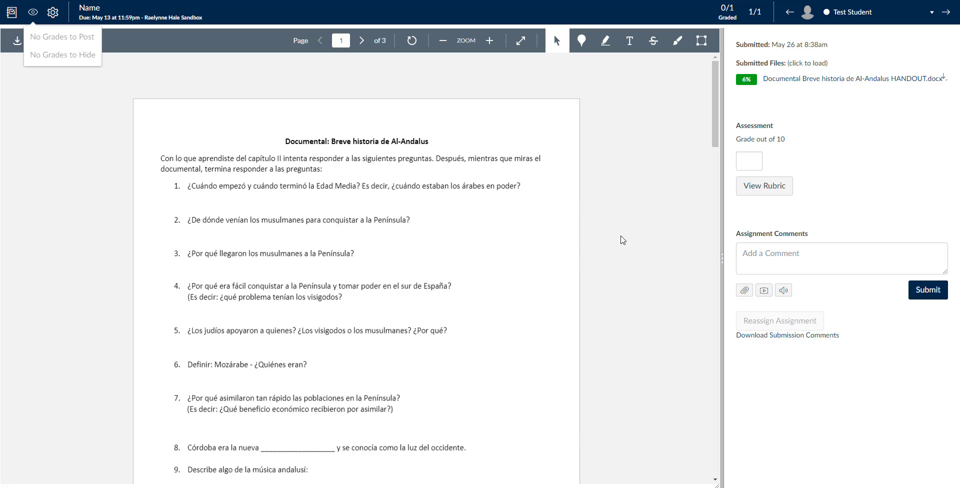
{"action": "left_click", "coordinate": [52, 13]}
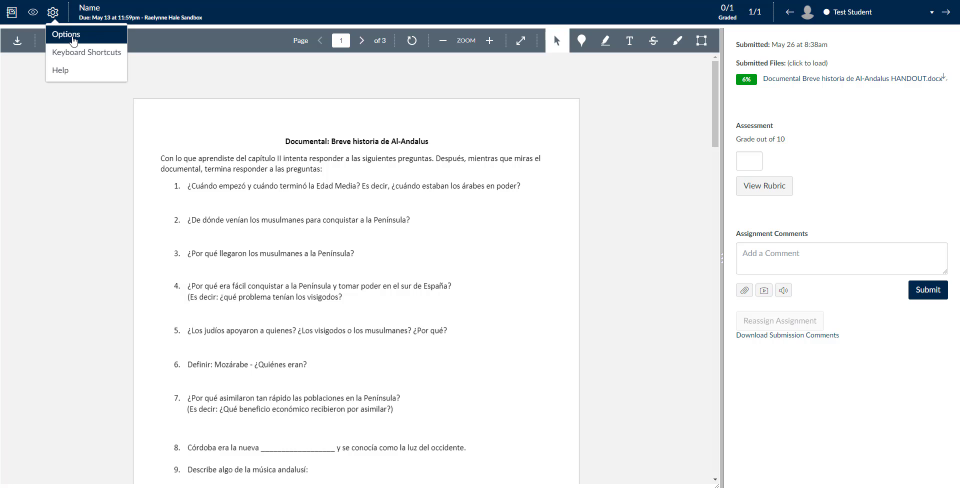
{"action": "left_click", "coordinate": [74, 75]}
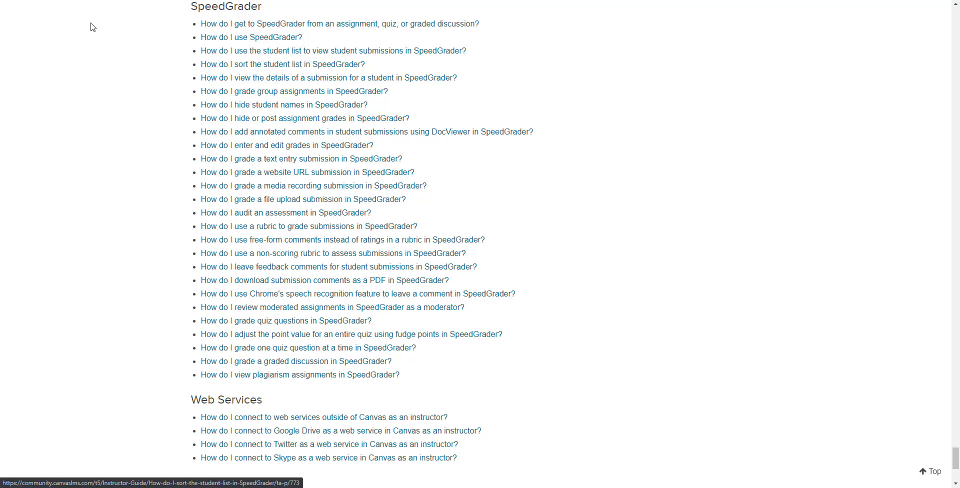
{"action": "key", "text": "alt+Left"}
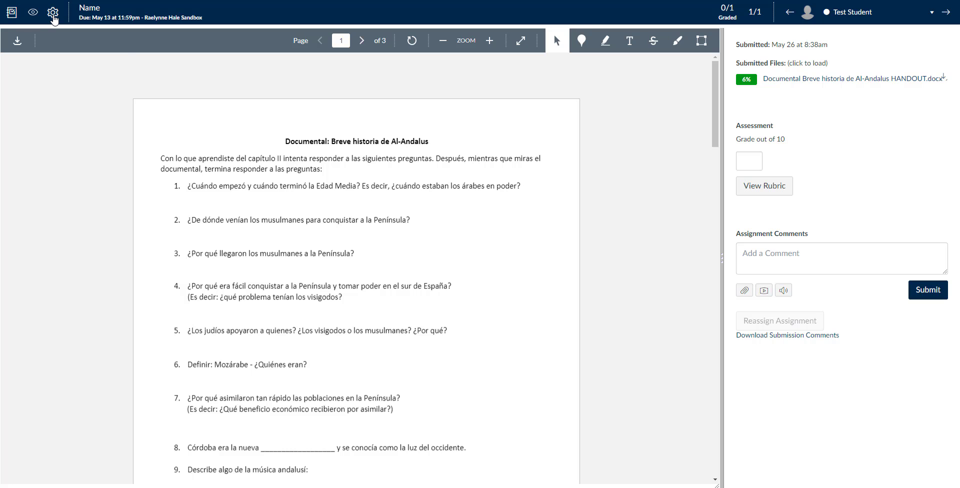
Review SpeedGrader's keyboard shortcuts and try the Use Rubric one to show and hide the grading rubric.
{"action": "left_click", "coordinate": [53, 13]}
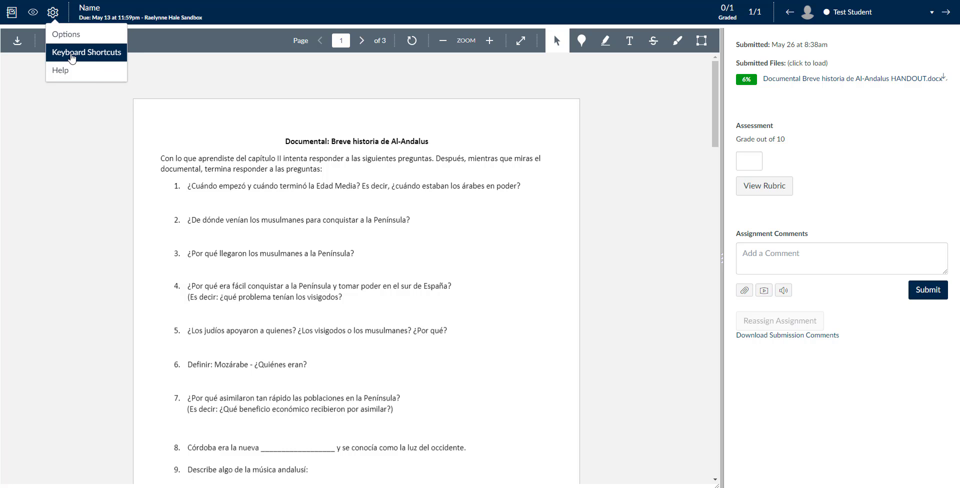
{"action": "left_click", "coordinate": [80, 54]}
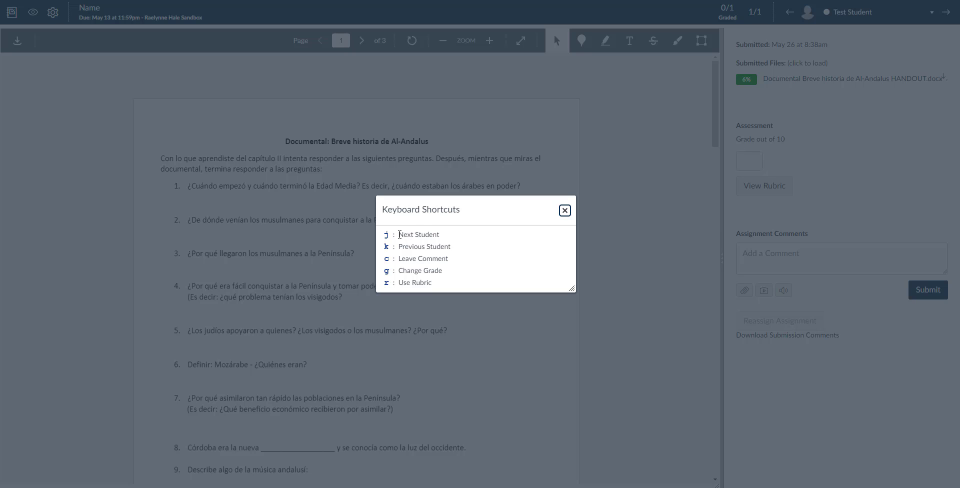
{"action": "left_click_drag", "start_coordinate": [400, 235], "coordinate": [452, 287]}
{"action": "left_click", "coordinate": [405, 246]}
{"action": "left_click", "coordinate": [463, 267]}
{"action": "left_click", "coordinate": [453, 287]}
{"action": "left_click", "coordinate": [566, 211]}
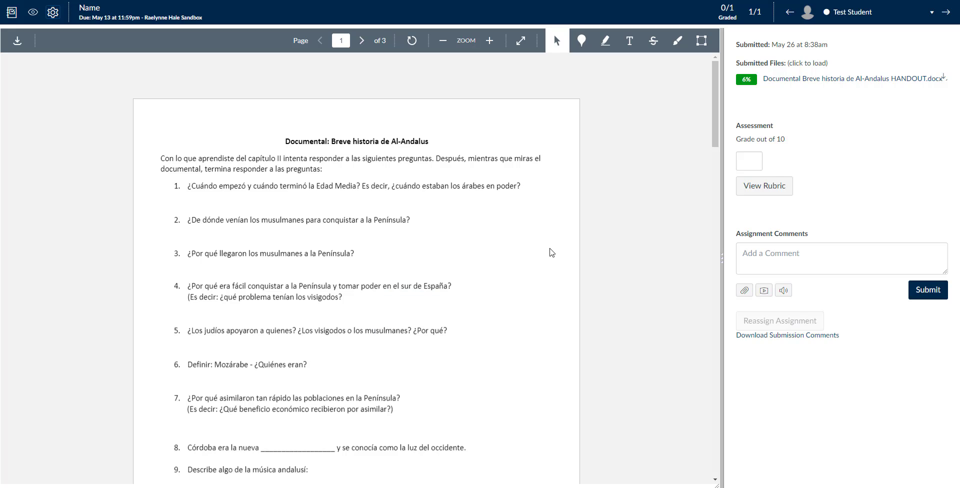
{"action": "key", "text": "r"}
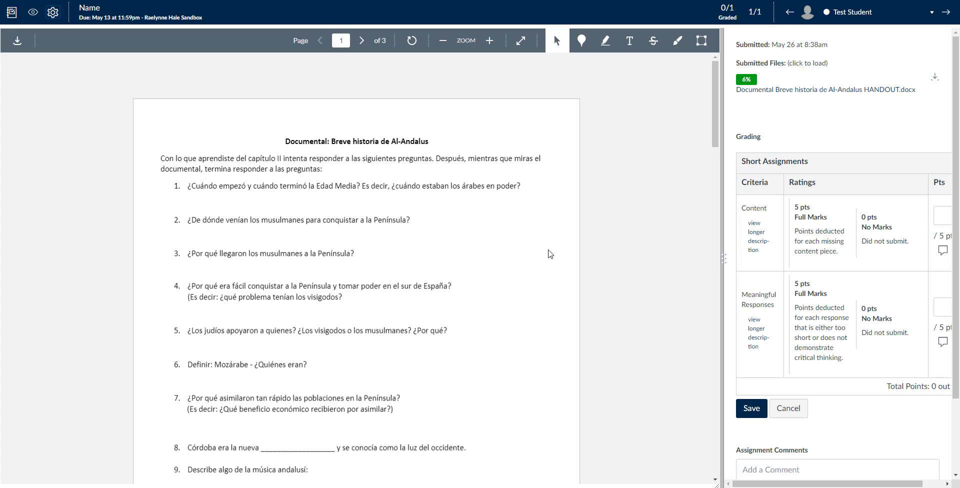
{"action": "key", "text": "r"}
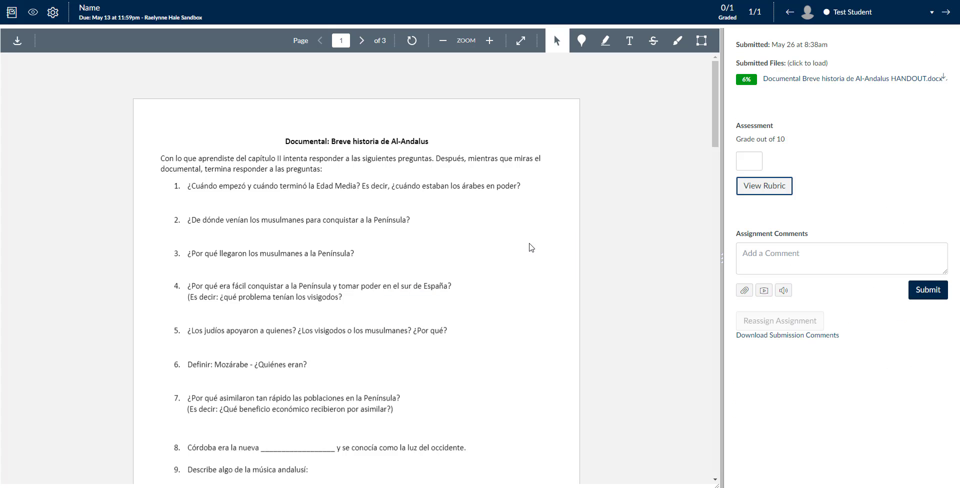
Set SpeedGrader to sort the student list by submission status and hide student names, and save the settings.
{"action": "left_click", "coordinate": [57, 16]}
{"action": "left_click", "coordinate": [73, 35]}
{"action": "left_click", "coordinate": [446, 229]}
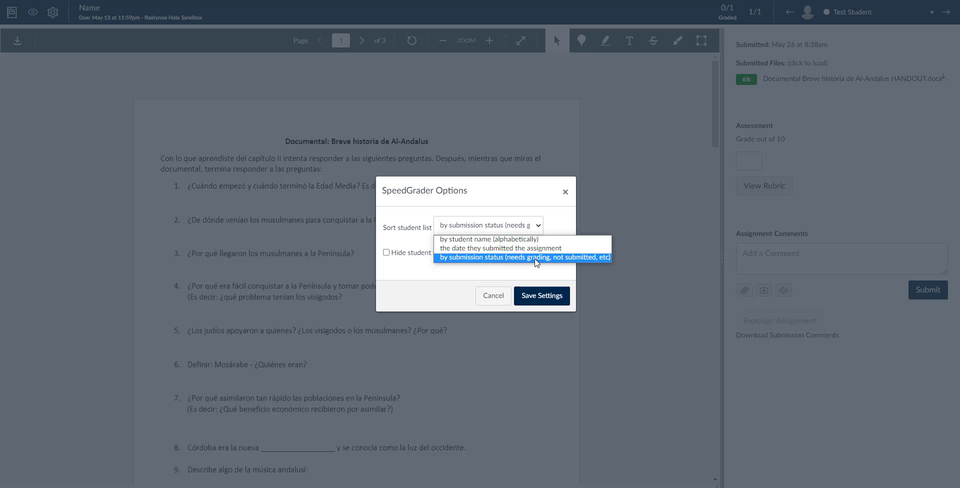
{"action": "left_click", "coordinate": [536, 261]}
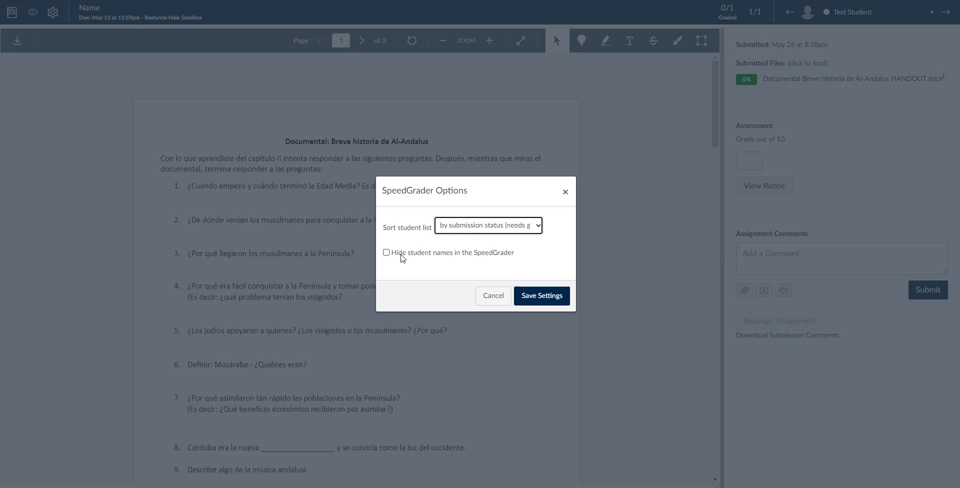
{"action": "left_click", "coordinate": [396, 255]}
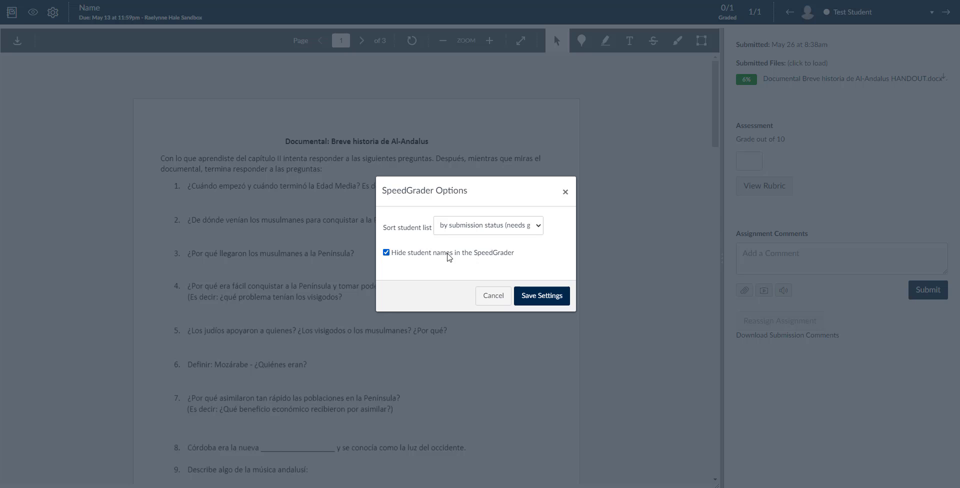
{"action": "left_click", "coordinate": [546, 297]}
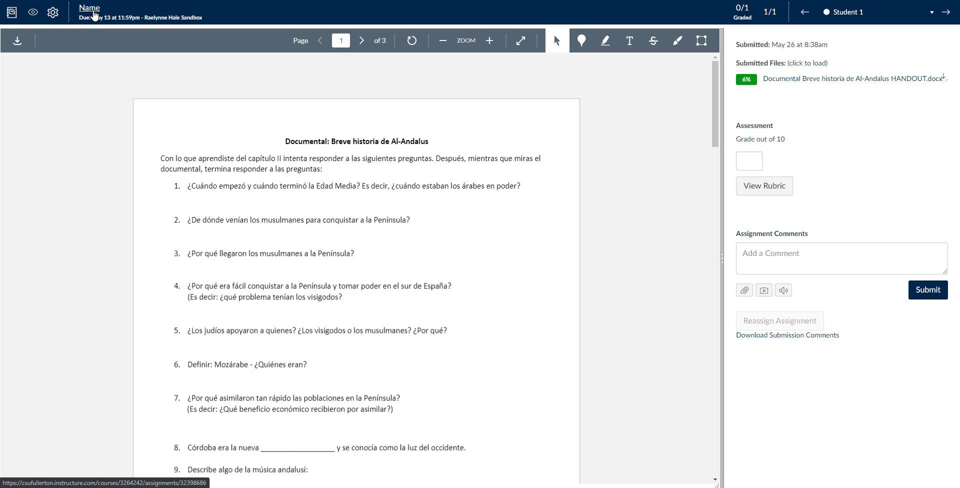
Download all submissions from the Name assignment's page and show submissions (1).zip in its folder.
{"action": "left_click", "coordinate": [90, 8]}
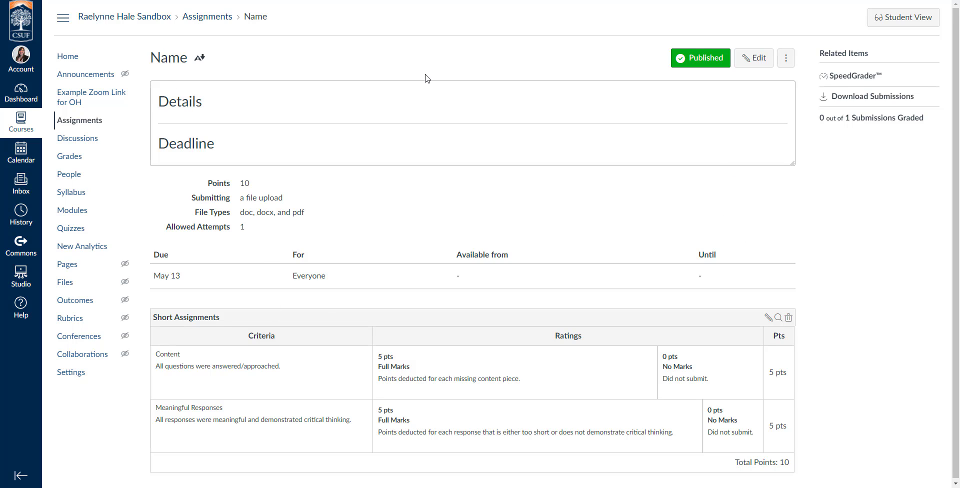
{"action": "left_click", "coordinate": [872, 99]}
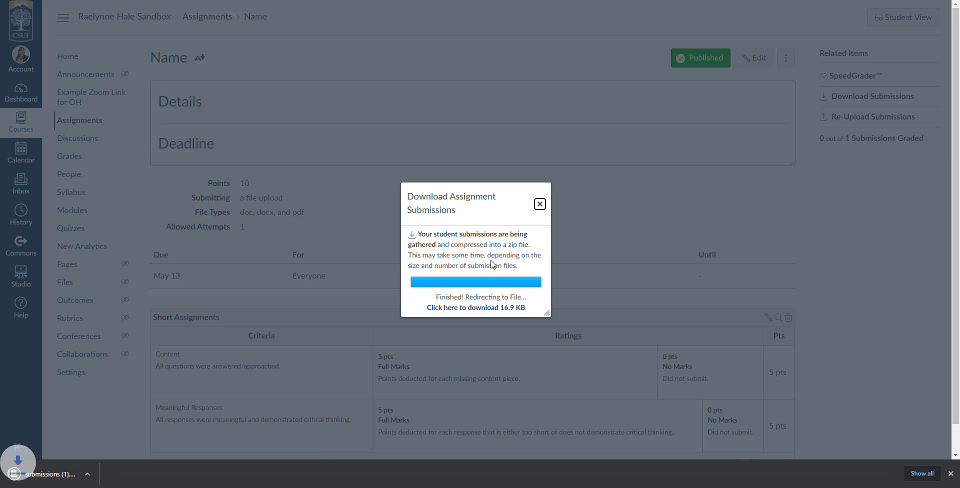
{"action": "left_click", "coordinate": [106, 474]}
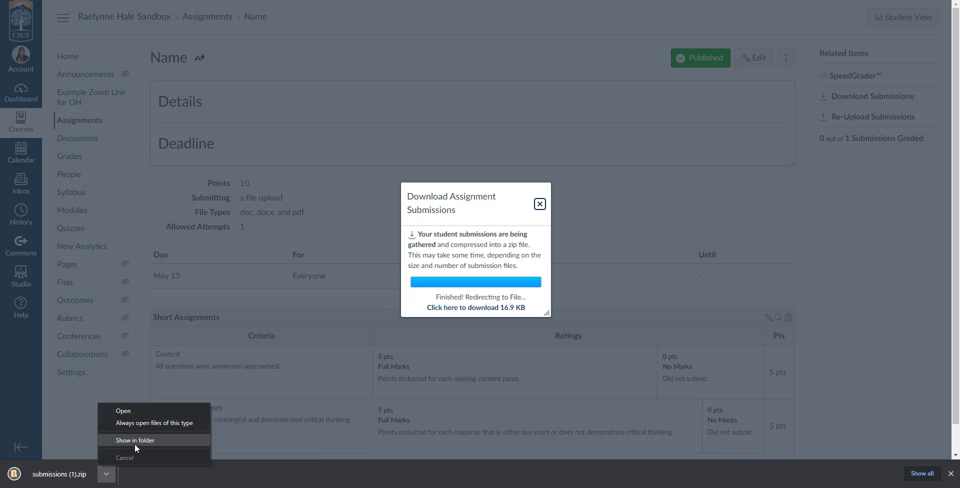
{"action": "left_click", "coordinate": [134, 444]}
Extract the downloaded submissions archive and open the student's Word document from it.
{"action": "right_click", "coordinate": [181, 92]}
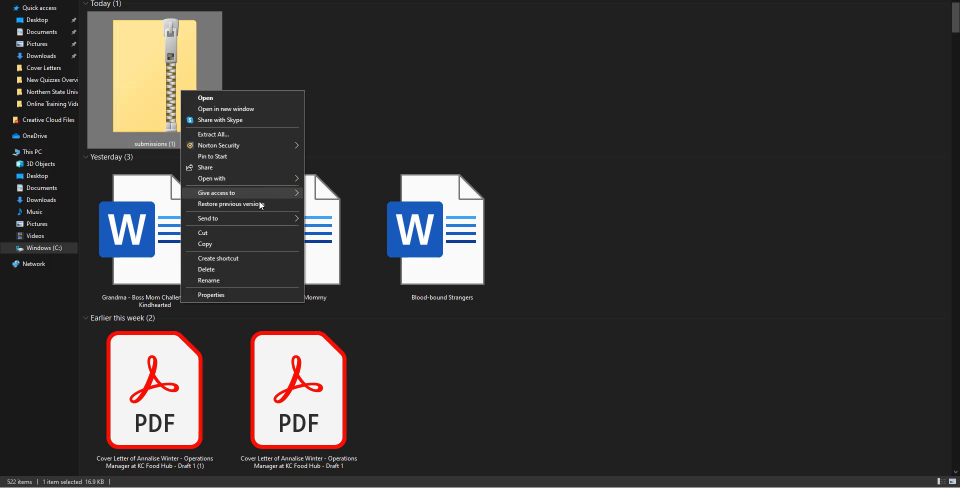
{"action": "left_click", "coordinate": [266, 132]}
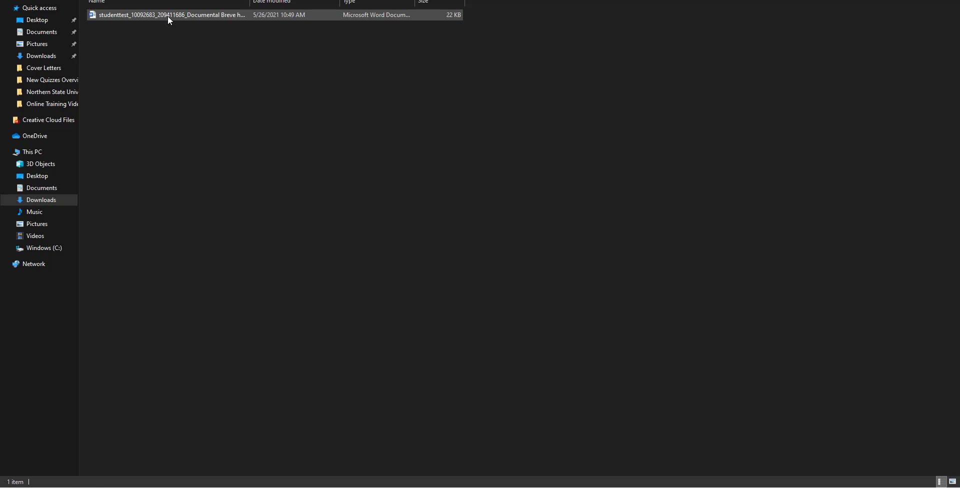
{"action": "left_click", "coordinate": [167, 16]}
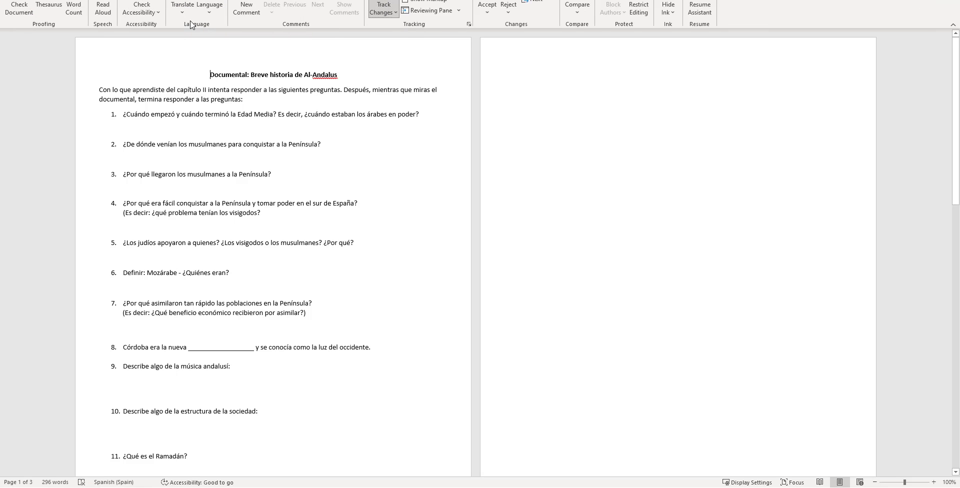
Save the changes to the student's Word document, then close it and its folder windows to return to the assignment page.
{"action": "key", "text": "super+Down"}
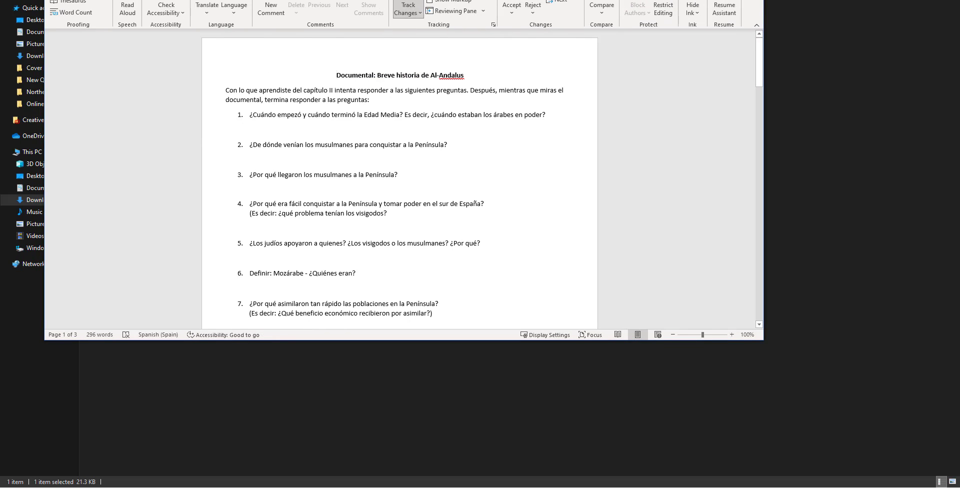
{"action": "key", "text": "alt+F4"}
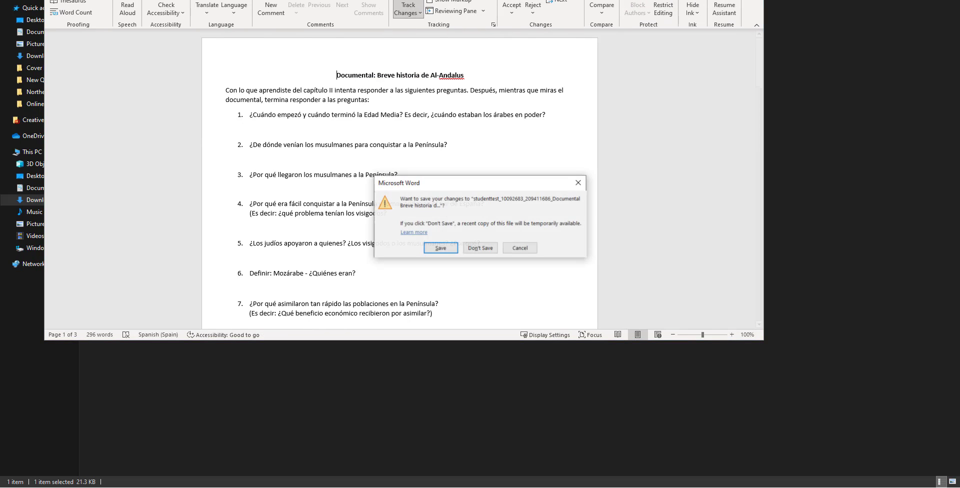
{"action": "left_click", "coordinate": [440, 248]}
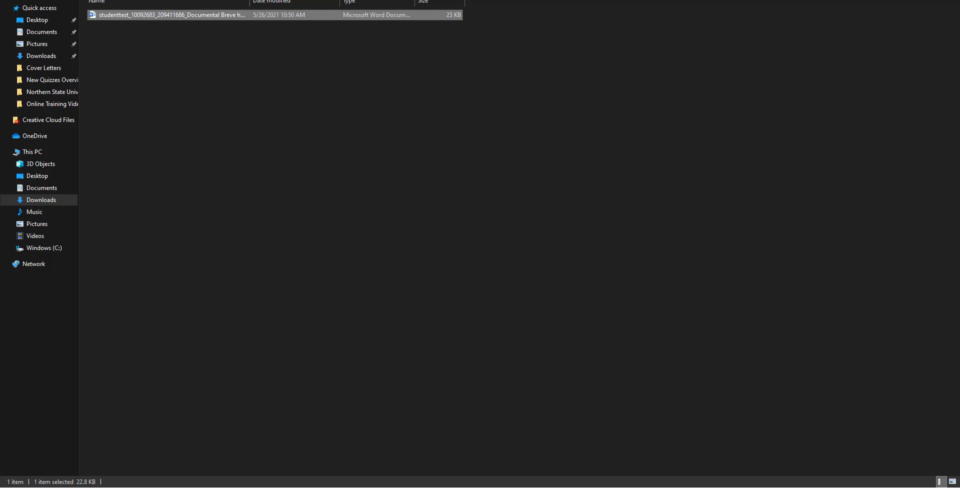
{"action": "key", "text": "alt+F4"}
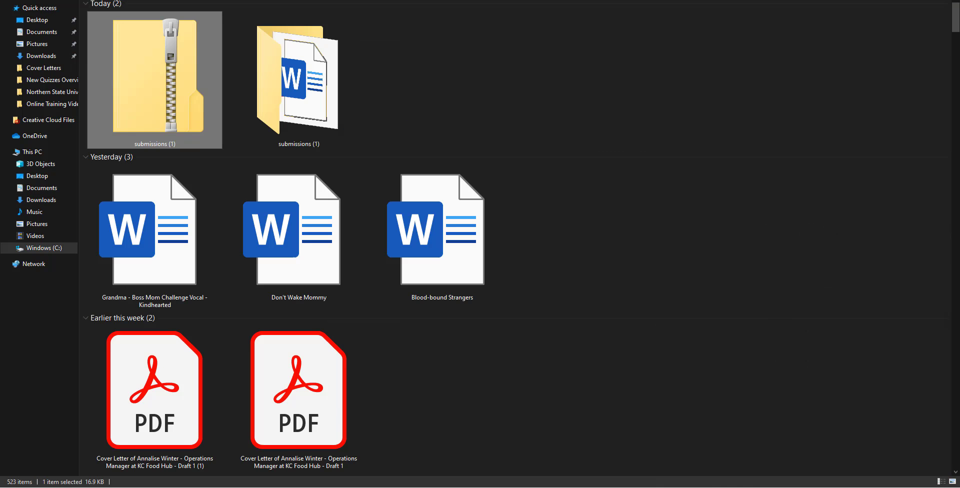
{"action": "key", "text": "alt+F4"}
{"action": "left_click", "coordinate": [540, 203]}
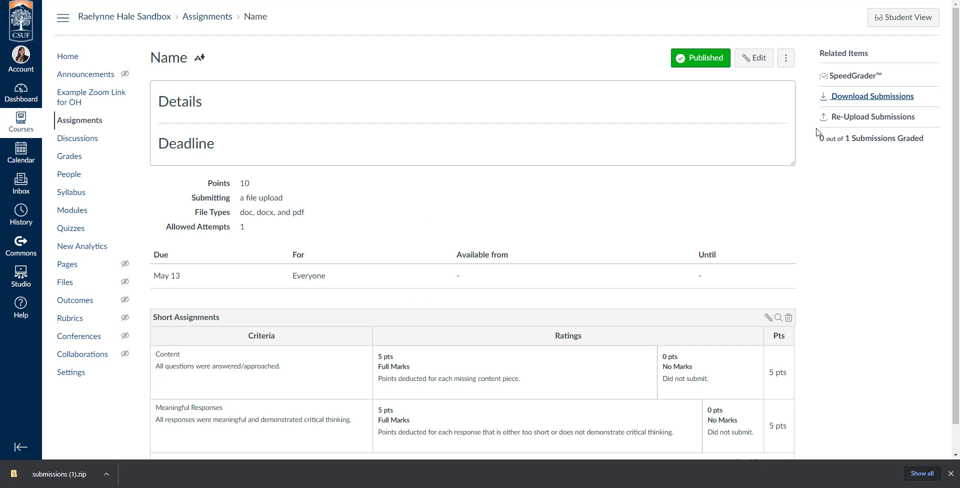
Open the Re-Upload Submissions form on the Name assignment and read its instructions.
{"action": "left_click", "coordinate": [857, 120]}
{"action": "left_click_drag", "start_coordinate": [820, 136], "coordinate": [894, 203]}
{"action": "left_click", "coordinate": [882, 211]}
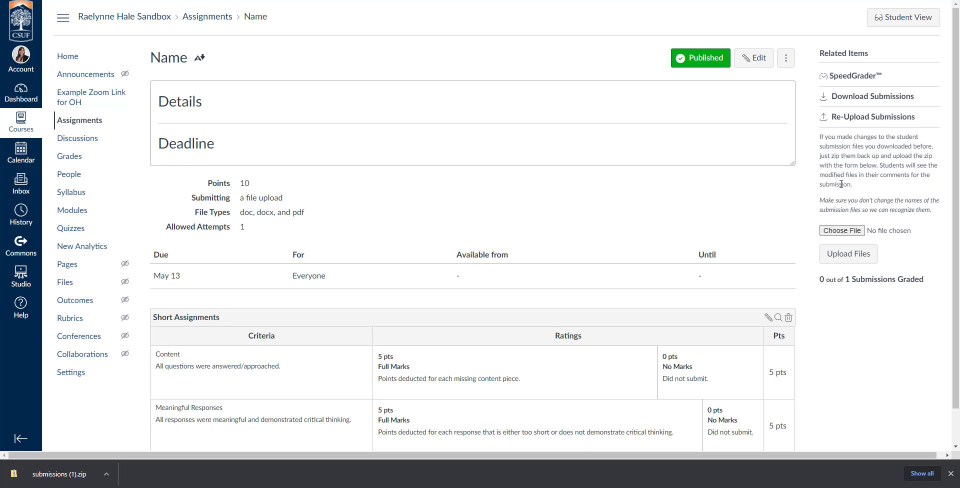
Upload the student's edited Word document from the recent files as a re-uploaded submission and return to the assignment.
{"action": "left_click", "coordinate": [844, 231]}
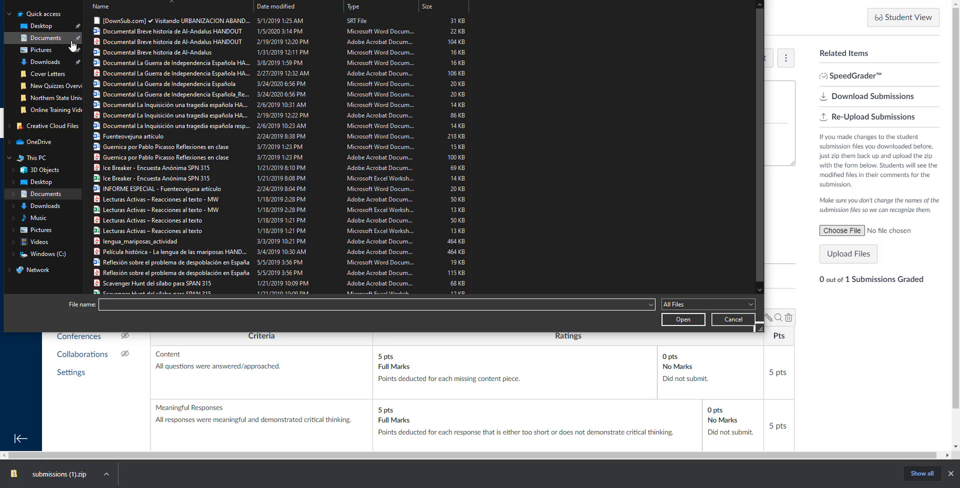
{"action": "left_click", "coordinate": [50, 15]}
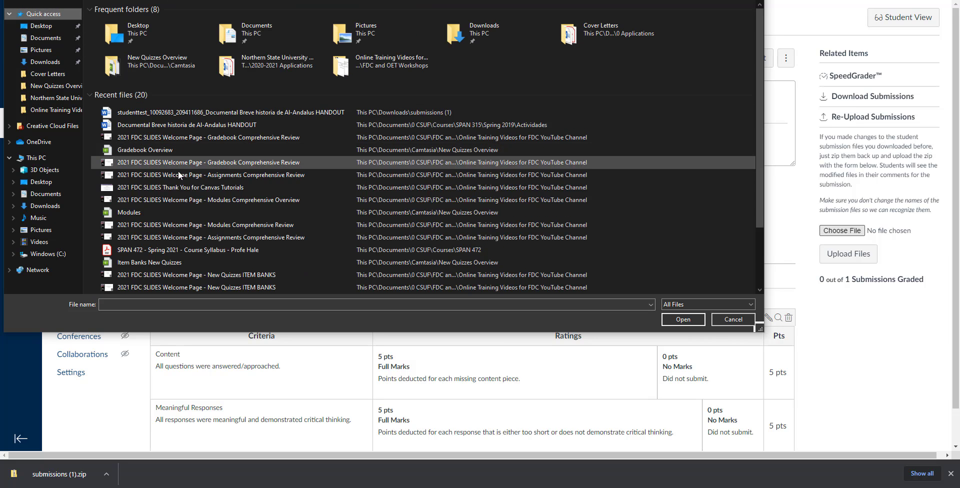
{"action": "left_click", "coordinate": [151, 113]}
{"action": "left_click", "coordinate": [670, 319]}
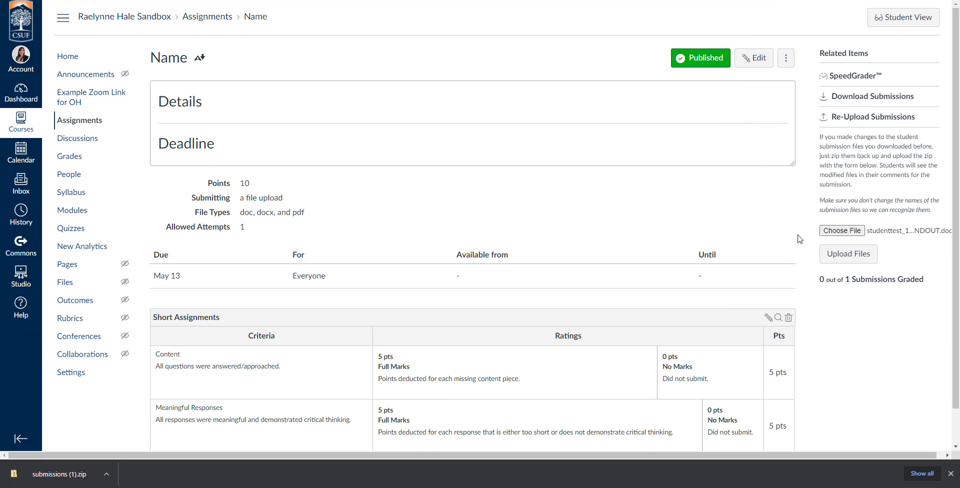
{"action": "left_click", "coordinate": [859, 264]}
{"action": "left_click", "coordinate": [839, 256]}
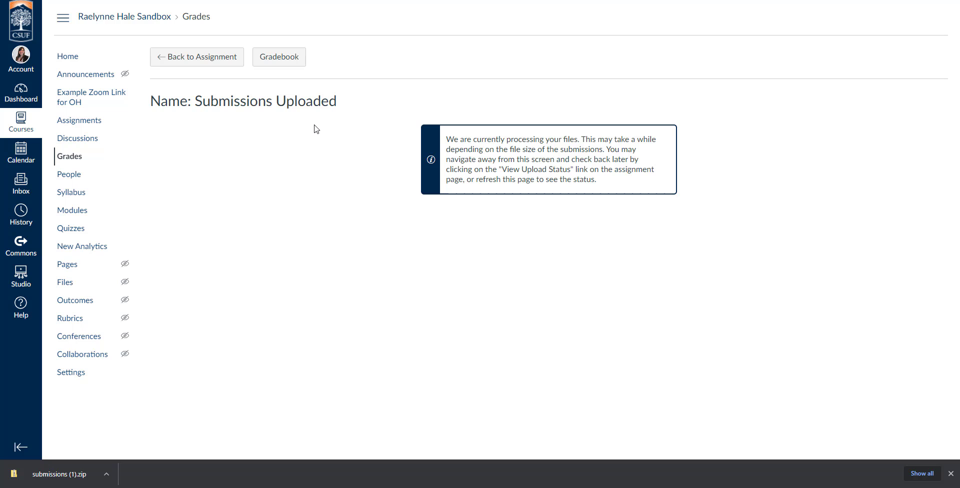
{"action": "left_click", "coordinate": [190, 55]}
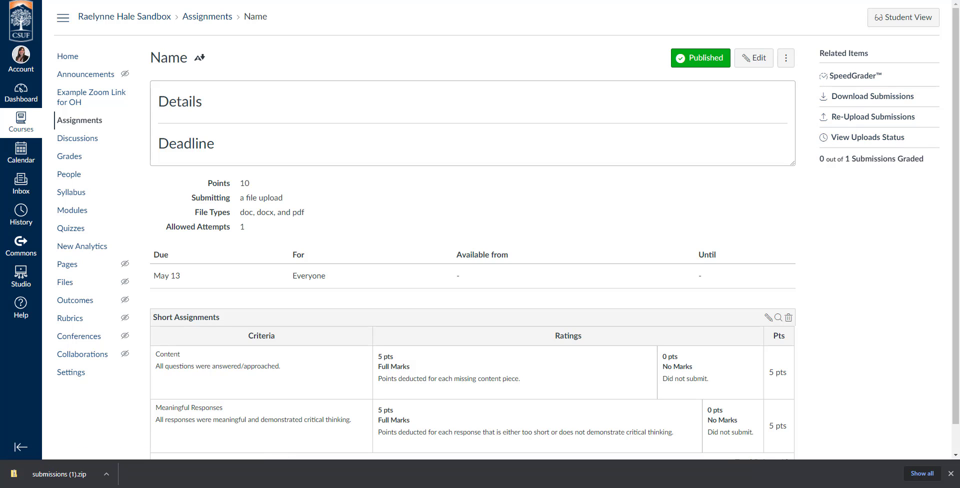
Switch to SpeedGrader and choose Student 1 from the student list.
{"action": "key", "text": "ctrl+Tab"}
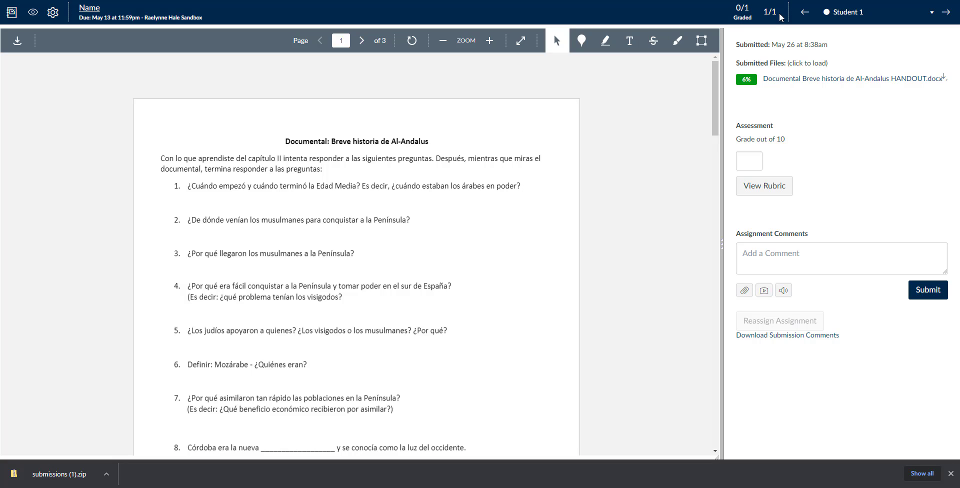
{"action": "left_click", "coordinate": [862, 19]}
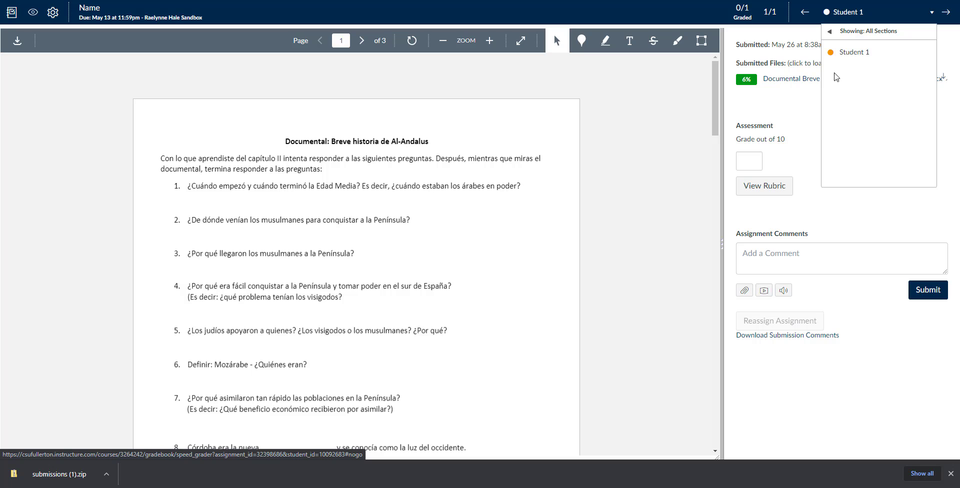
{"action": "left_click", "coordinate": [854, 52]}
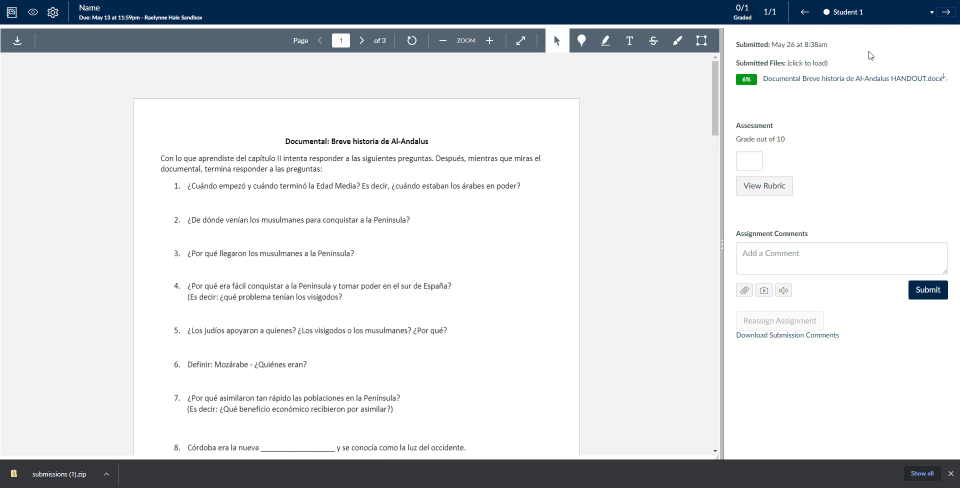
Open the submission's similarity report and examine the Match Overview source and its matching passage in the document.
{"action": "left_click", "coordinate": [750, 86]}
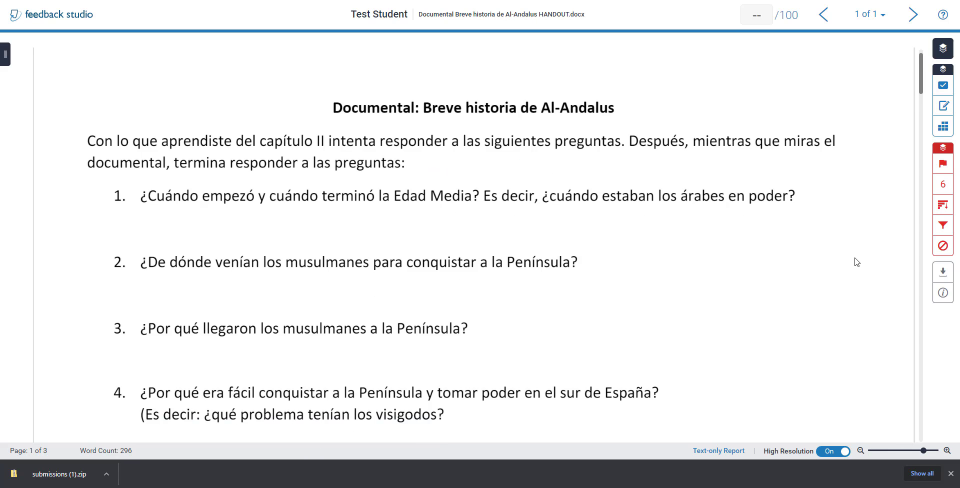
{"action": "scroll", "coordinate": [895, 221], "scroll_direction": "down", "scroll_amount": 2}
{"action": "left_click", "coordinate": [941, 185]}
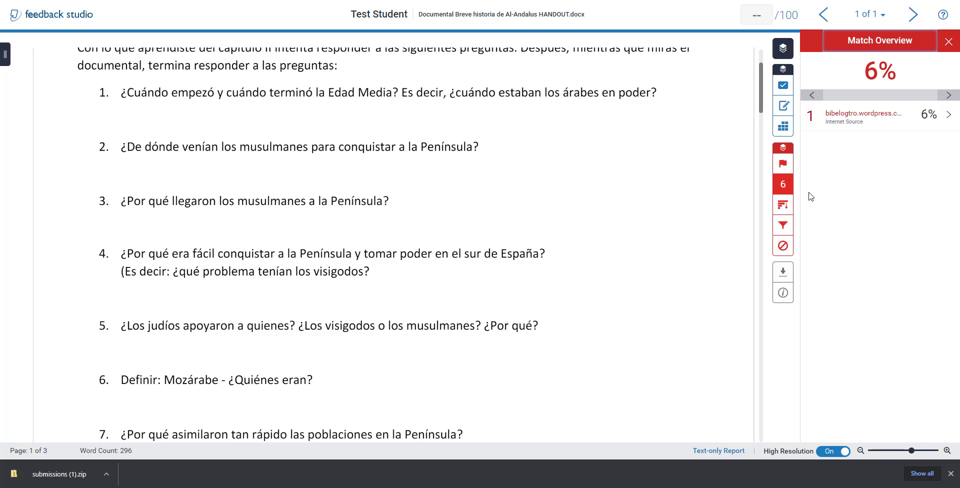
{"action": "left_click", "coordinate": [862, 121]}
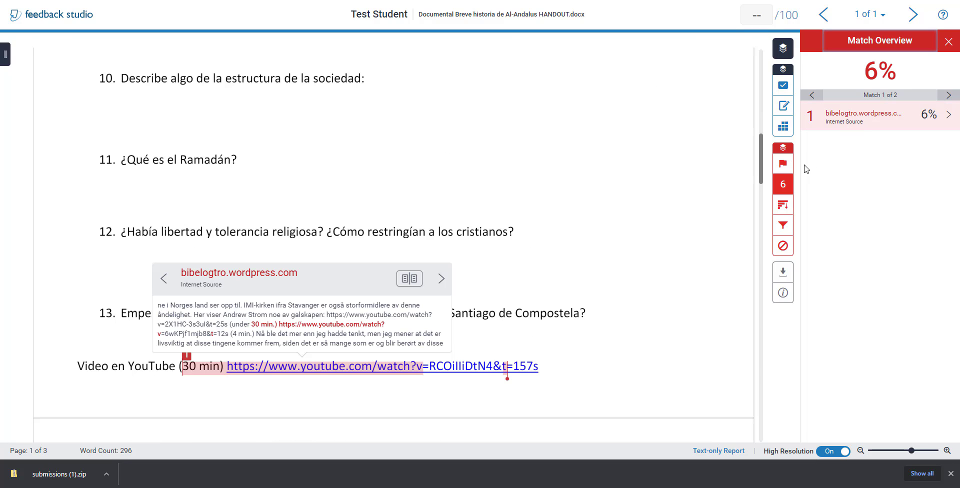
{"action": "scroll", "coordinate": [642, 153], "scroll_direction": "down", "scroll_amount": 3}
{"action": "scroll", "coordinate": [642, 153], "scroll_direction": "up", "scroll_amount": 5}
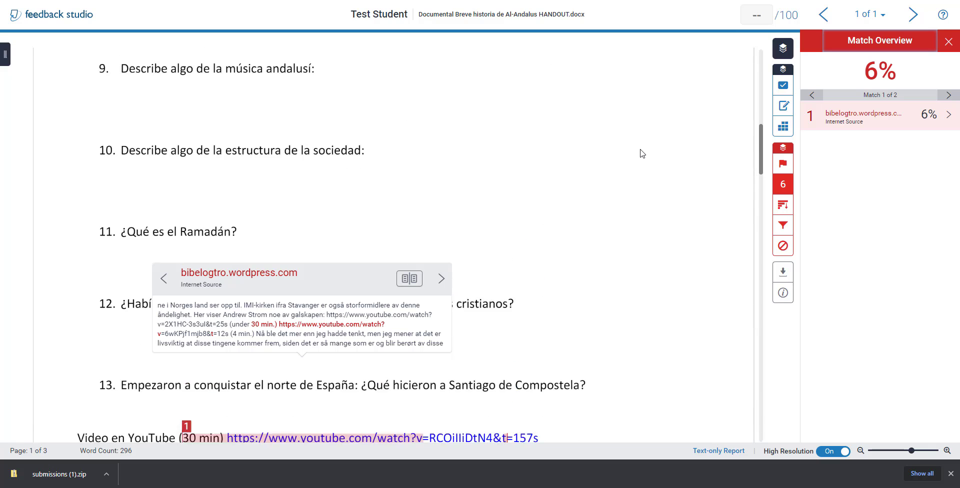
{"action": "scroll", "coordinate": [642, 153], "scroll_direction": "down", "scroll_amount": 5}
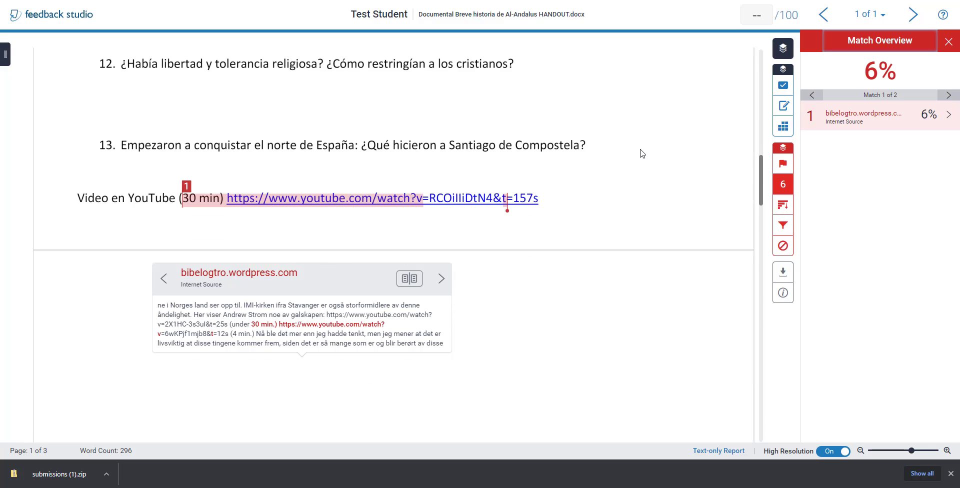
{"action": "scroll", "coordinate": [568, 199], "scroll_direction": "up", "scroll_amount": 5}
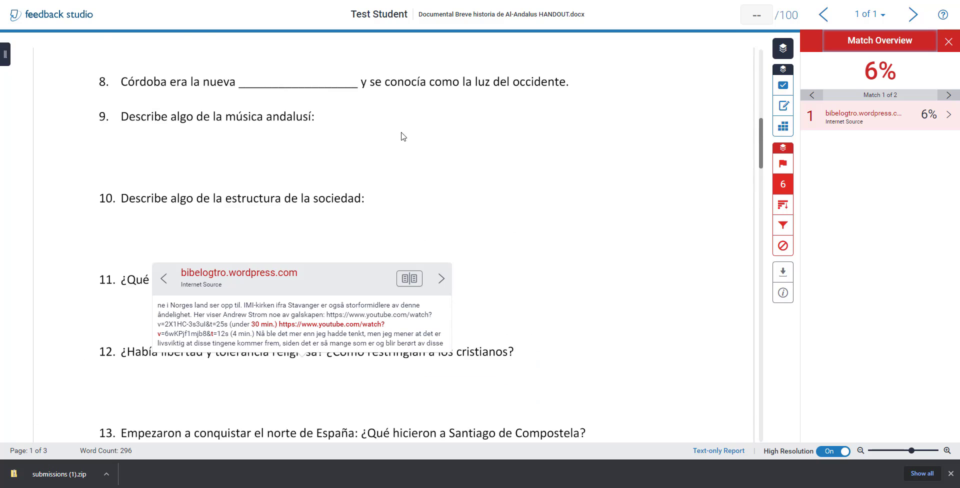
{"action": "scroll", "coordinate": [403, 136], "scroll_direction": "up", "scroll_amount": 2}
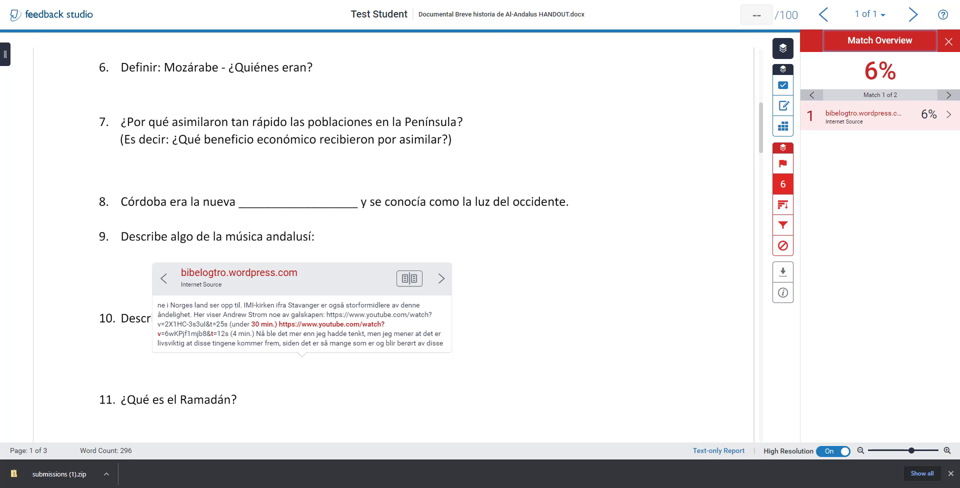
{"action": "scroll", "coordinate": [500, 89], "scroll_direction": "up", "scroll_amount": 5}
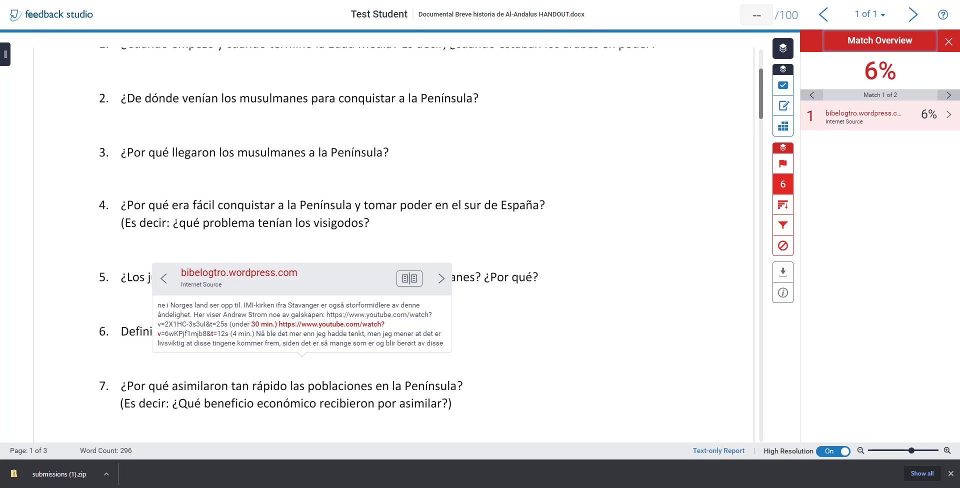
Return to SpeedGrader and download the submitted Documental Breve historia de Al-Andalus HANDOUT.docx.
{"action": "left_click", "coordinate": [65, 0]}
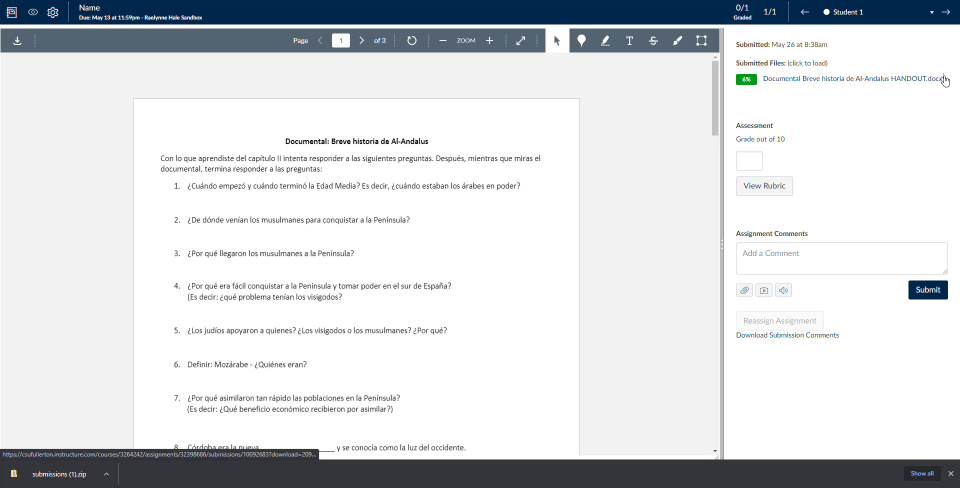
{"action": "left_click", "coordinate": [945, 80]}
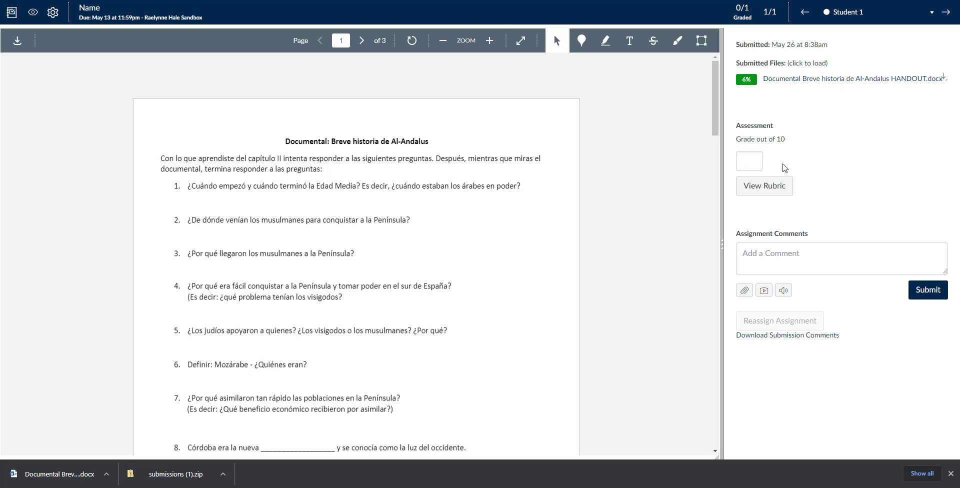
Widen the grading pane, rate Content as Full Marks and Meaningful Responses as No Marks in the rubric, and save it.
{"action": "left_click", "coordinate": [741, 158]}
{"action": "left_click", "coordinate": [776, 186]}
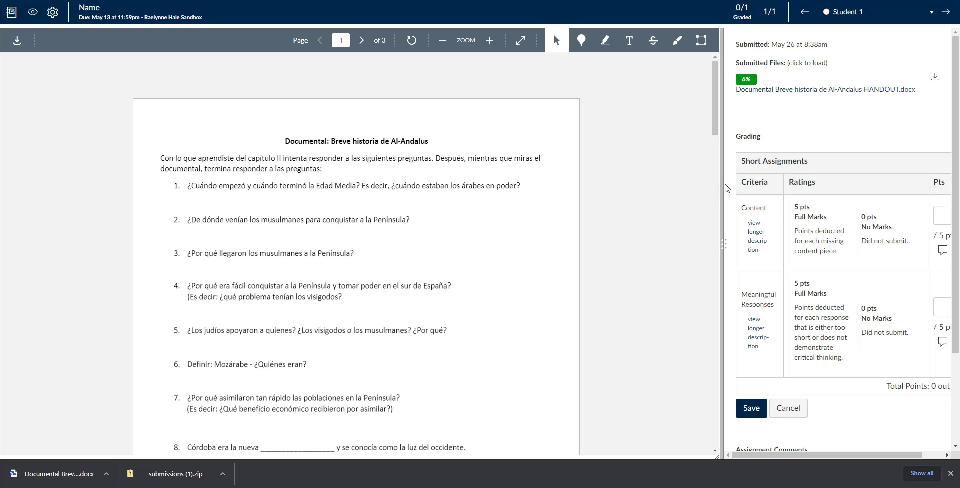
{"action": "left_click_drag", "start_coordinate": [725, 188], "coordinate": [535, 188]}
{"action": "left_click", "coordinate": [685, 231]}
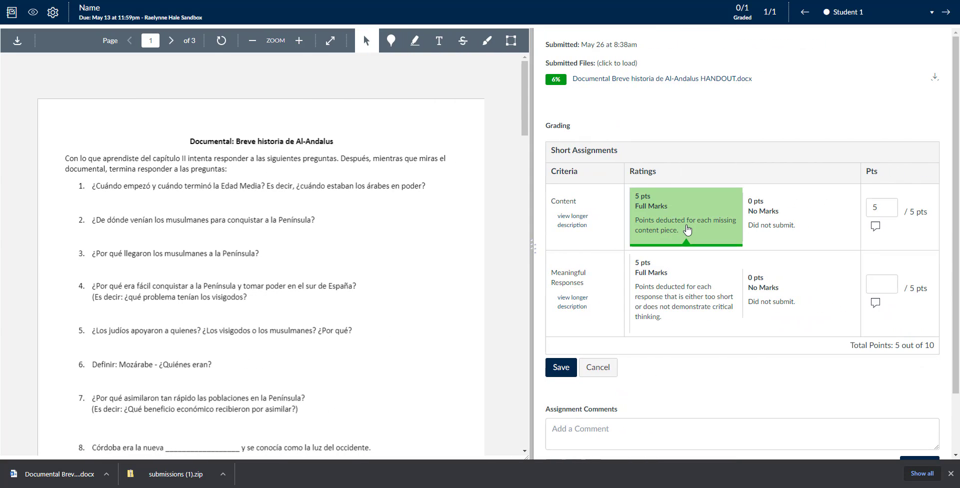
{"action": "left_click", "coordinate": [772, 295]}
{"action": "left_click", "coordinate": [557, 368]}
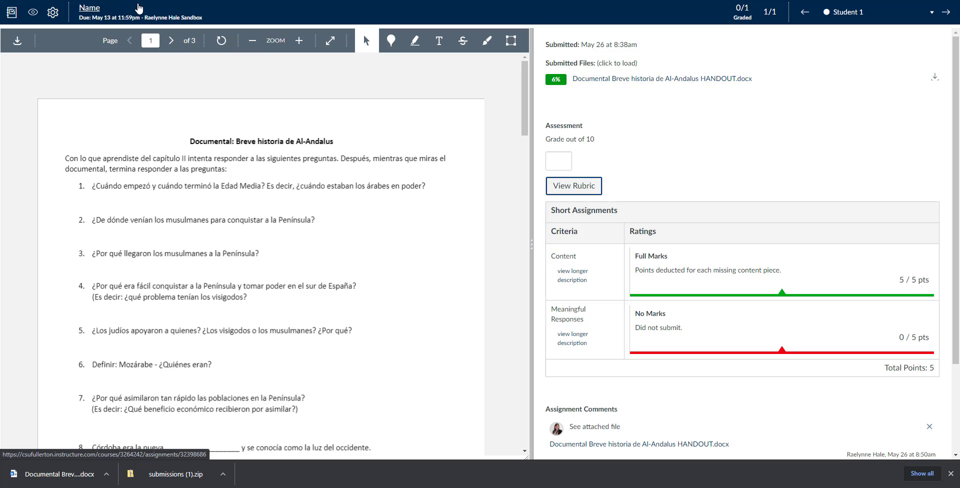
Edit the Short Assignments rubric on the Name assignment's page, enable "Use this rubric for assignment grading", and update the rubric.
{"action": "left_click", "coordinate": [90, 7]}
{"action": "scroll", "coordinate": [671, 242], "scroll_direction": "down", "scroll_amount": 1}
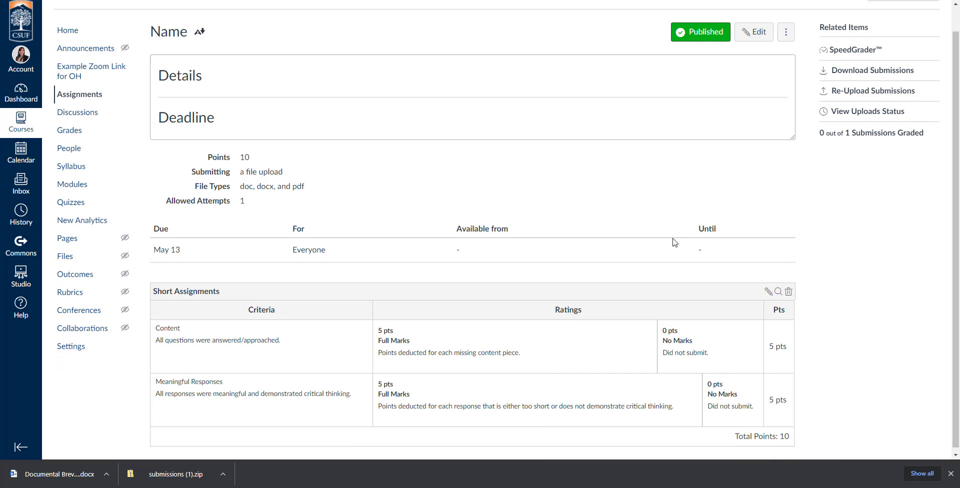
{"action": "left_click", "coordinate": [769, 287]}
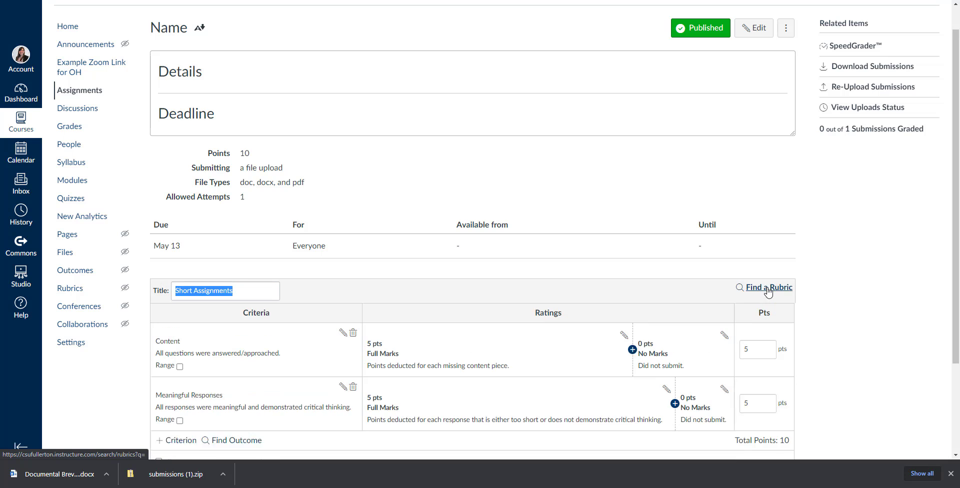
{"action": "scroll", "coordinate": [530, 294], "scroll_direction": "down", "scroll_amount": 3}
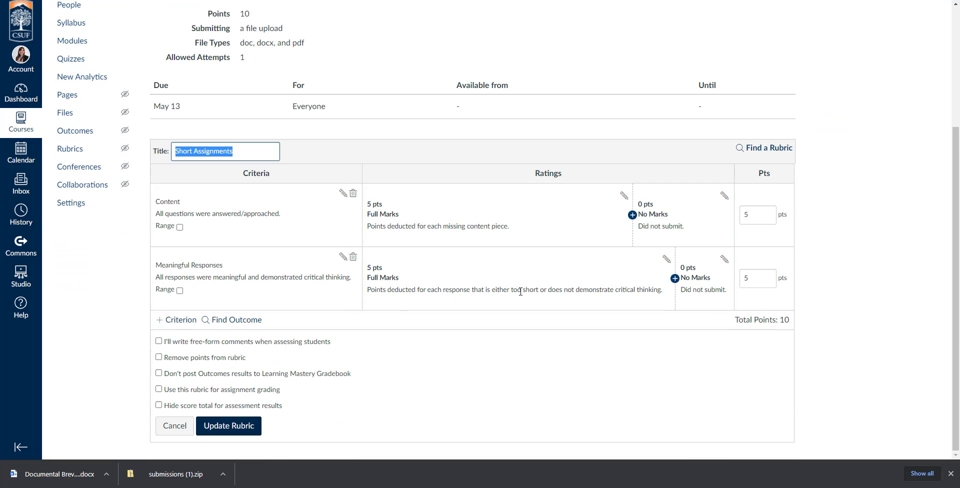
{"action": "left_click", "coordinate": [158, 389]}
{"action": "left_click_drag", "start_coordinate": [164, 390], "coordinate": [287, 396]}
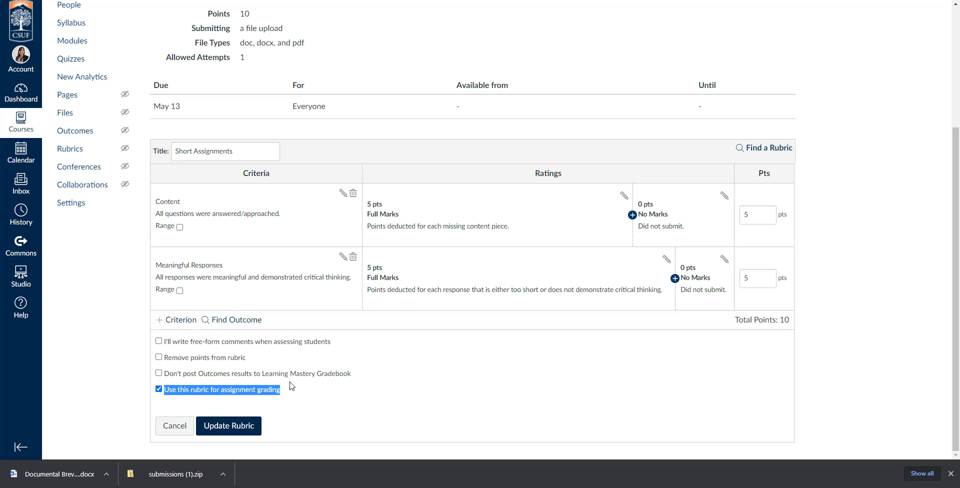
{"action": "double_click", "coordinate": [238, 390]}
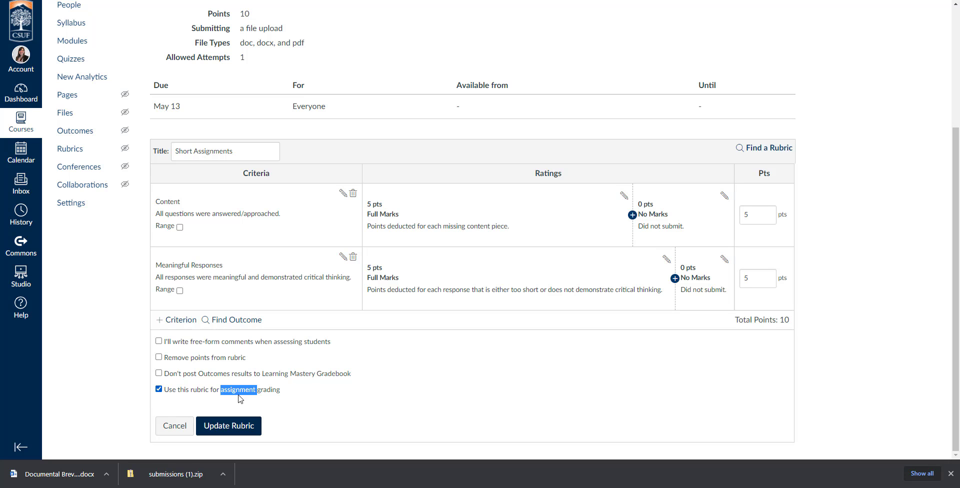
{"action": "left_click", "coordinate": [228, 425]}
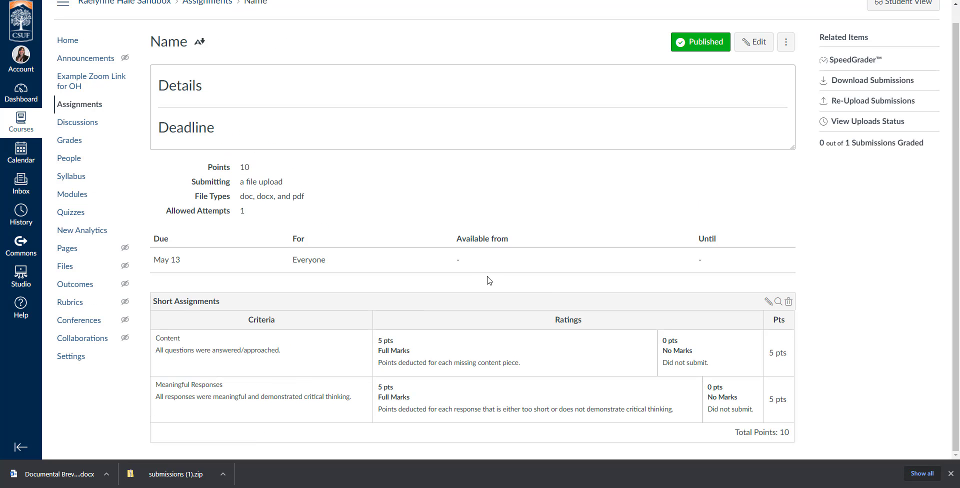
Return to SpeedGrader, reload it, and save the rubric with Content as Full Marks and Meaningful Responses as No Marks.
{"action": "scroll", "coordinate": [549, 289], "scroll_direction": "up", "scroll_amount": 1}
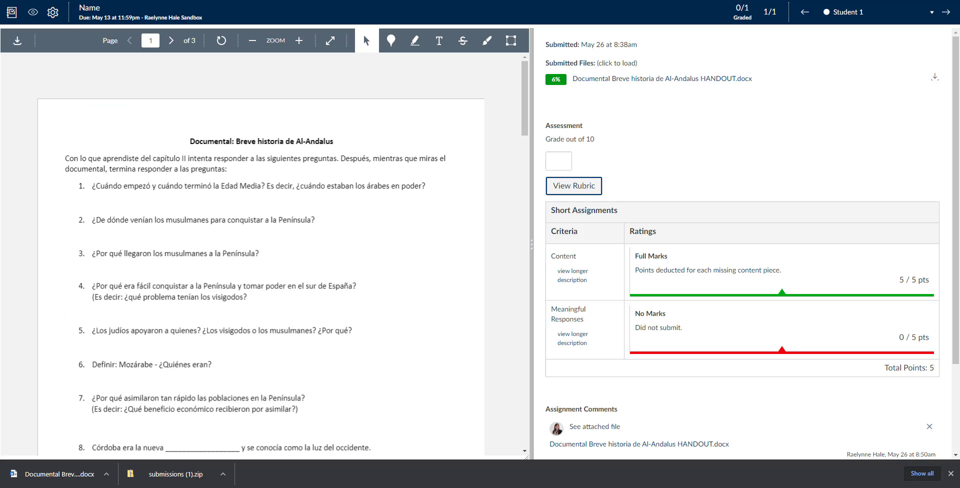
{"action": "key", "text": "F5"}
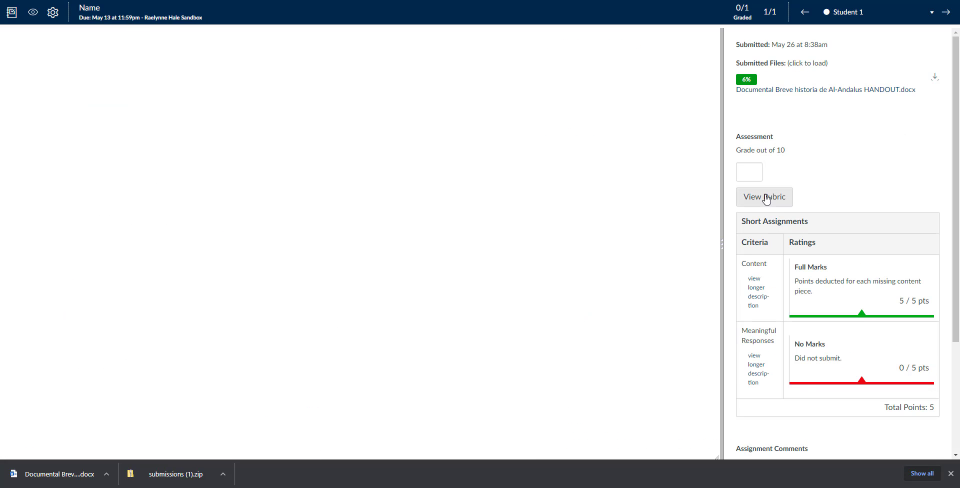
{"action": "left_click", "coordinate": [765, 196]}
{"action": "left_click", "coordinate": [825, 236]}
{"action": "left_click", "coordinate": [909, 332]}
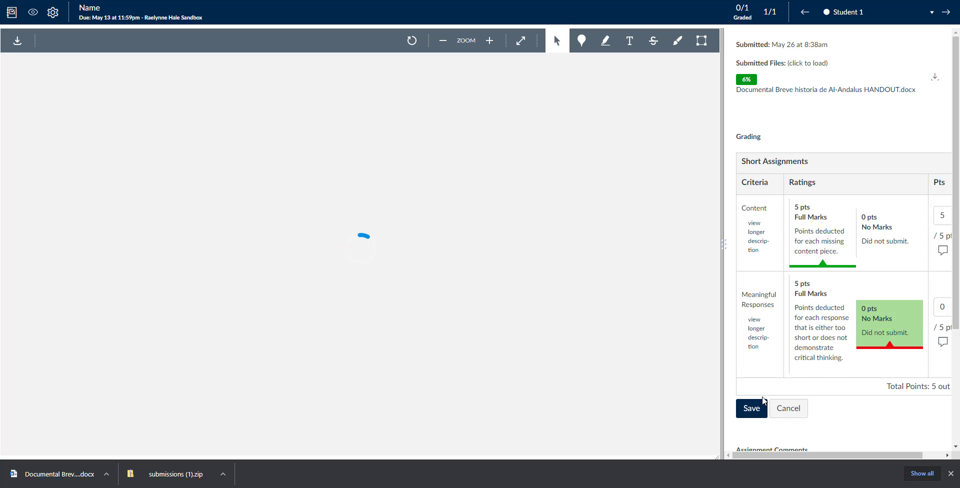
{"action": "left_click", "coordinate": [751, 408]}
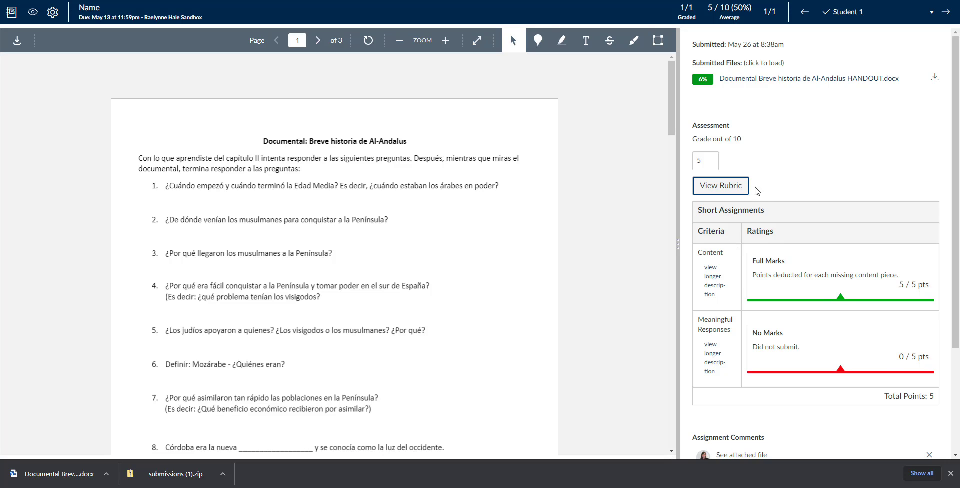
Open the file attachment field for a new assignment comment, and view the media upload options before closing them.
{"action": "scroll", "coordinate": [799, 180], "scroll_direction": "down", "scroll_amount": 3}
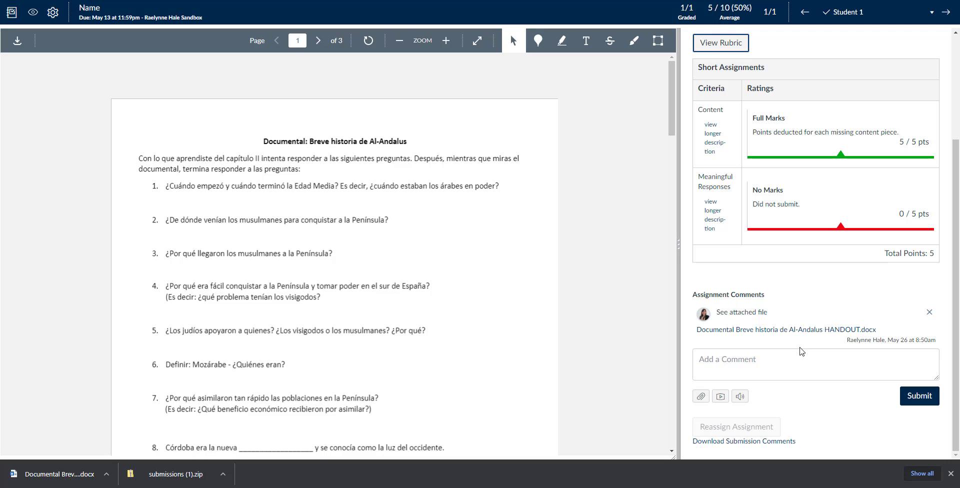
{"action": "left_click", "coordinate": [700, 396]}
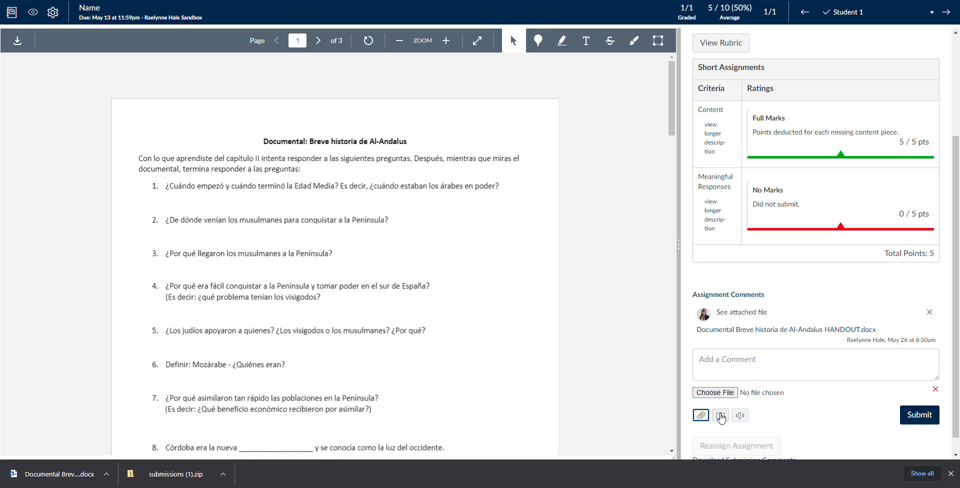
{"action": "left_click", "coordinate": [721, 416]}
{"action": "left_click", "coordinate": [452, 197]}
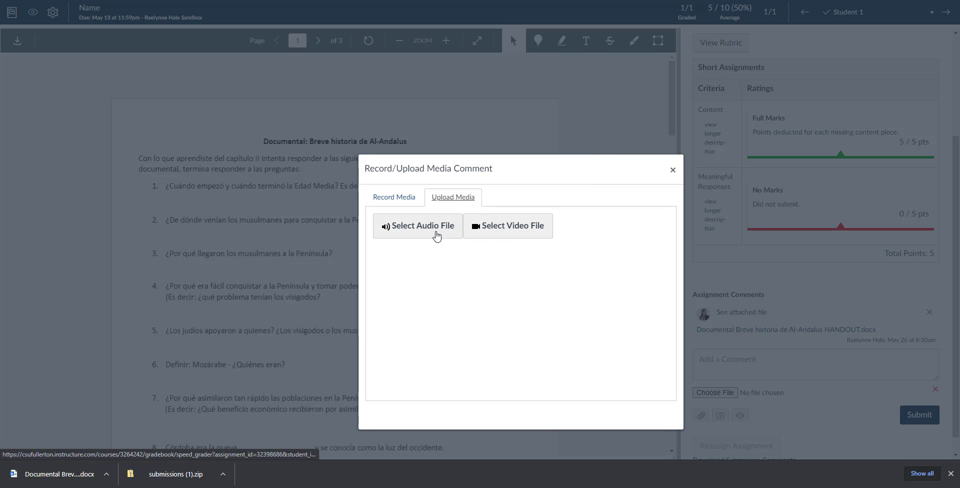
{"action": "left_click", "coordinate": [673, 169]}
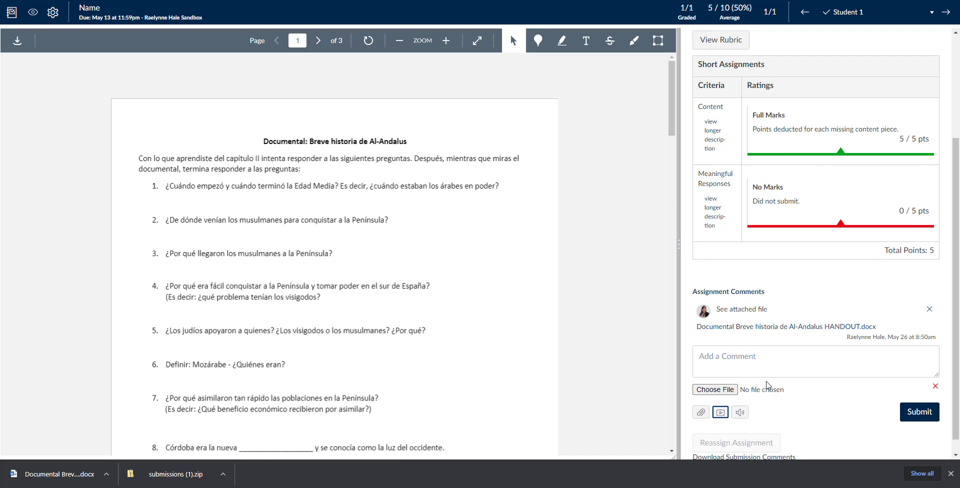
Try a Speech to Text recording for the comment, cancel it, and remove the empty file attachment field.
{"action": "scroll", "coordinate": [742, 397], "scroll_direction": "down", "scroll_amount": 1}
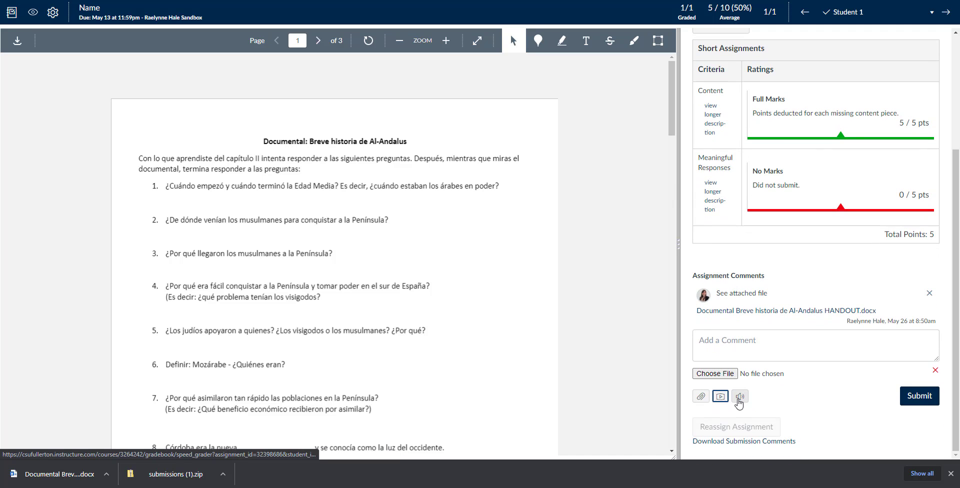
{"action": "left_click", "coordinate": [740, 398]}
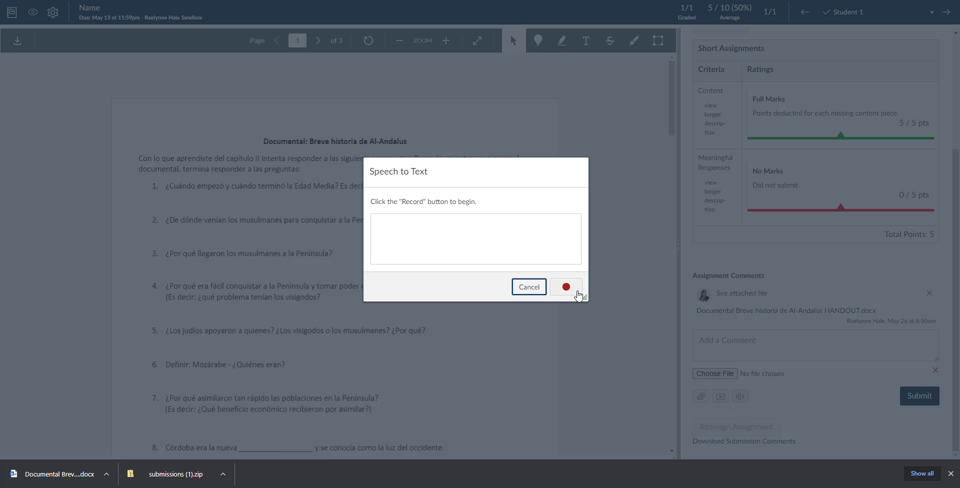
{"action": "left_click", "coordinate": [573, 293]}
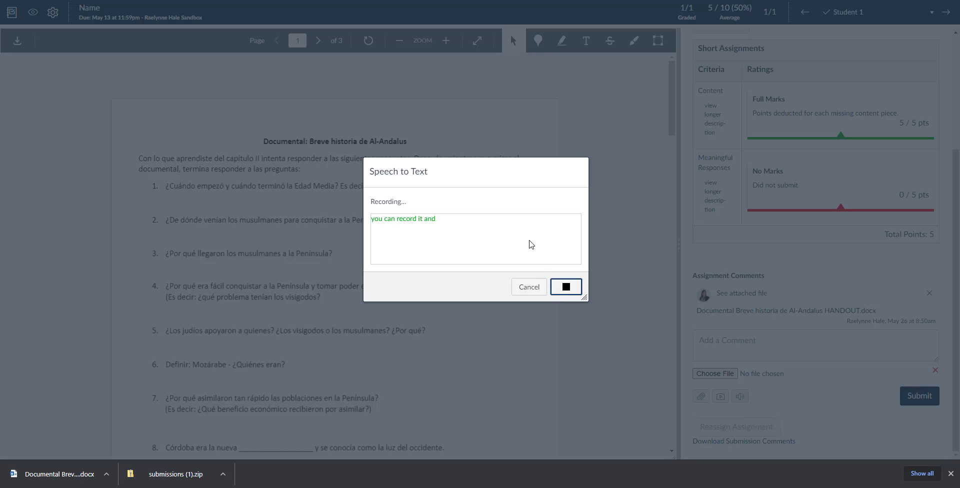
{"action": "left_click", "coordinate": [529, 287]}
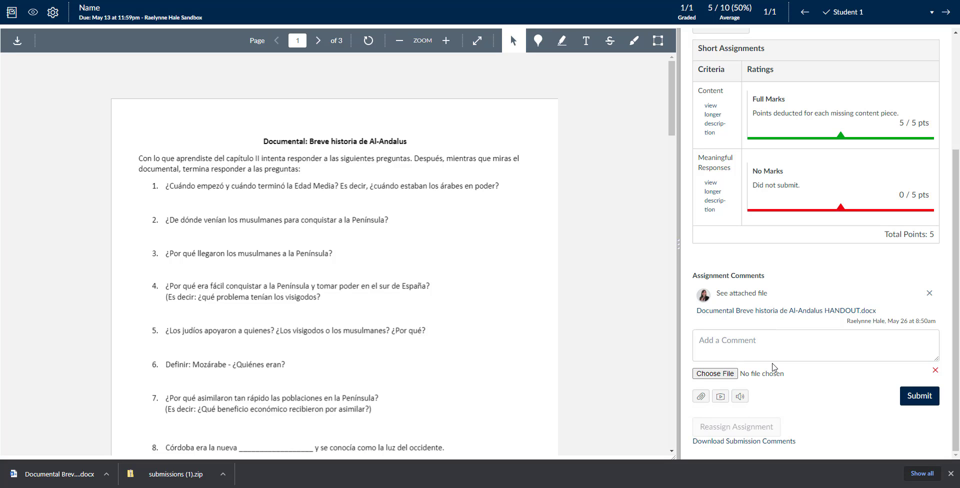
{"action": "left_click", "coordinate": [935, 370]}
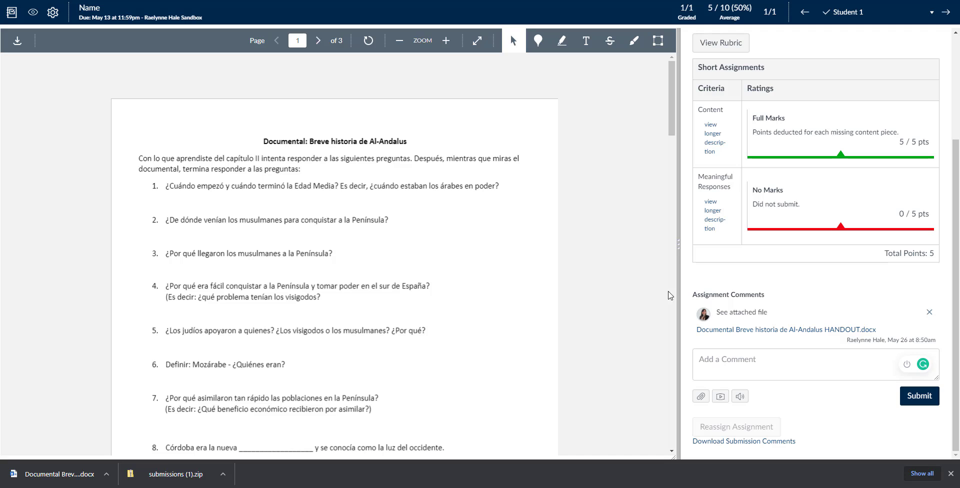
{"action": "scroll", "coordinate": [818, 250], "scroll_direction": "up", "scroll_amount": 1}
{"action": "scroll", "coordinate": [818, 248], "scroll_direction": "up", "scroll_amount": 5}
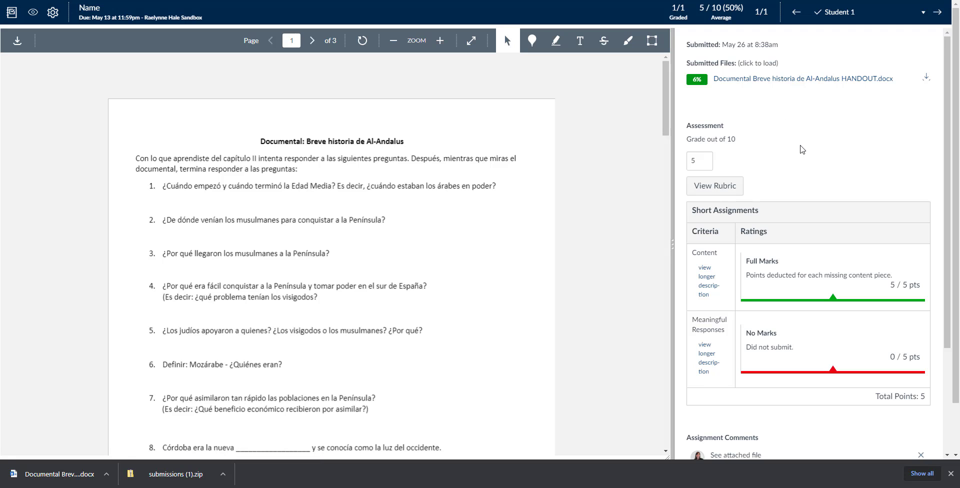
{"action": "scroll", "coordinate": [810, 149], "scroll_direction": "down", "scroll_amount": 3}
{"action": "scroll", "coordinate": [810, 149], "scroll_direction": "up", "scroll_amount": 3}
{"action": "scroll", "coordinate": [290, 150], "scroll_direction": "down", "scroll_amount": 5}
{"action": "scroll", "coordinate": [289, 151], "scroll_direction": "up", "scroll_amount": 2}
{"action": "scroll", "coordinate": [288, 151], "scroll_direction": "up", "scroll_amount": 3}
Page through the submitted document to its last page and return to the first page.
{"action": "left_click", "coordinate": [310, 43]}
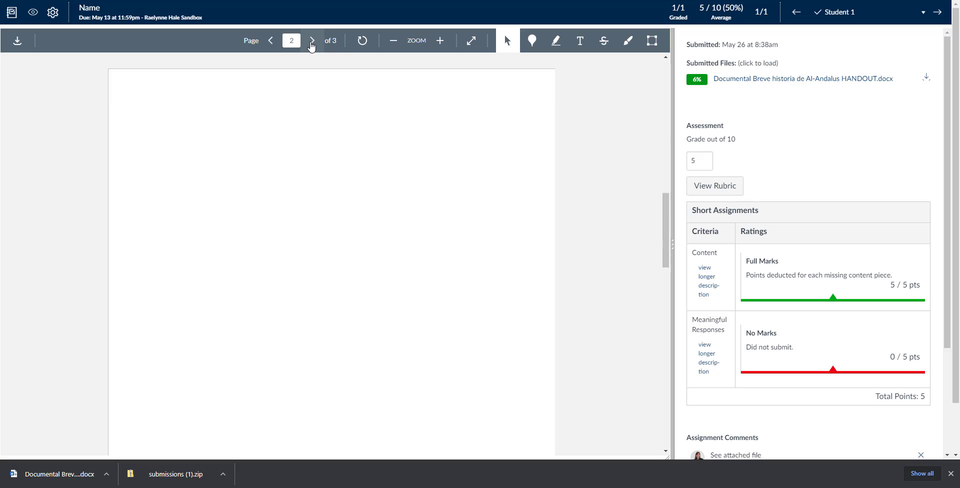
{"action": "left_click", "coordinate": [312, 43]}
{"action": "left_click", "coordinate": [271, 42]}
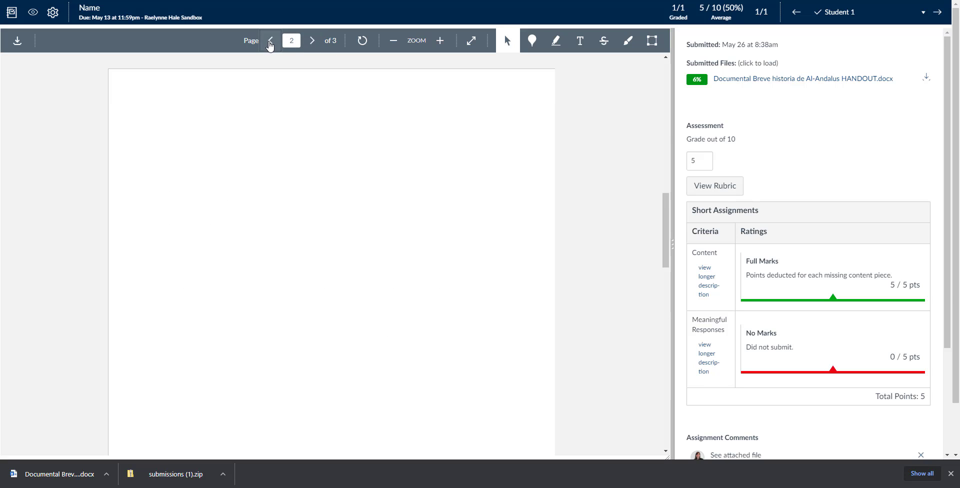
{"action": "left_click", "coordinate": [271, 42]}
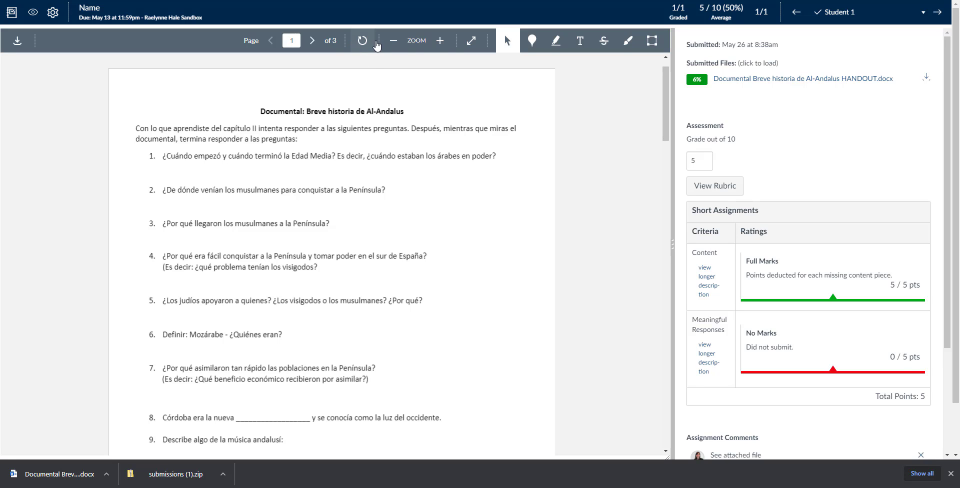
Zoom the submitted document in and out, and view it in full screen before returning to the grading view.
{"action": "left_click", "coordinate": [442, 41]}
{"action": "left_click", "coordinate": [442, 41]}
{"action": "left_click", "coordinate": [395, 41]}
{"action": "left_click", "coordinate": [394, 42]}
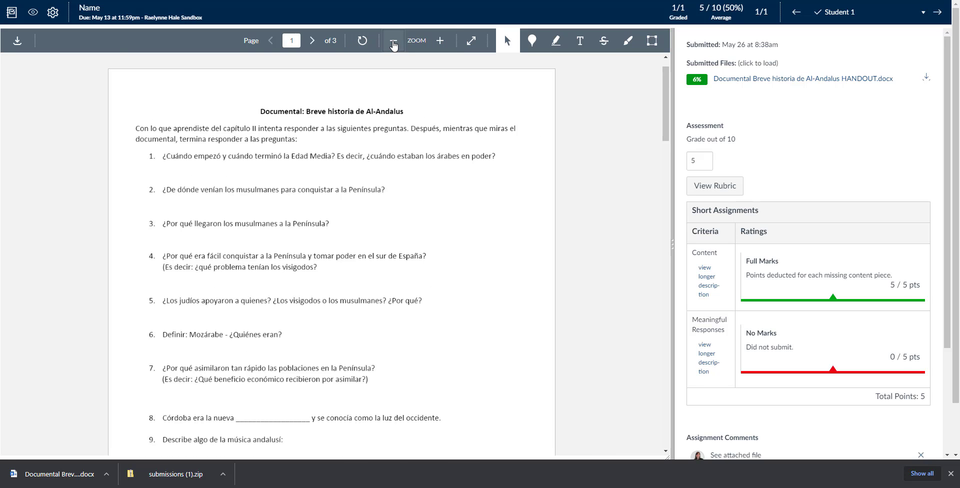
{"action": "left_click", "coordinate": [395, 42]}
{"action": "left_click", "coordinate": [473, 44]}
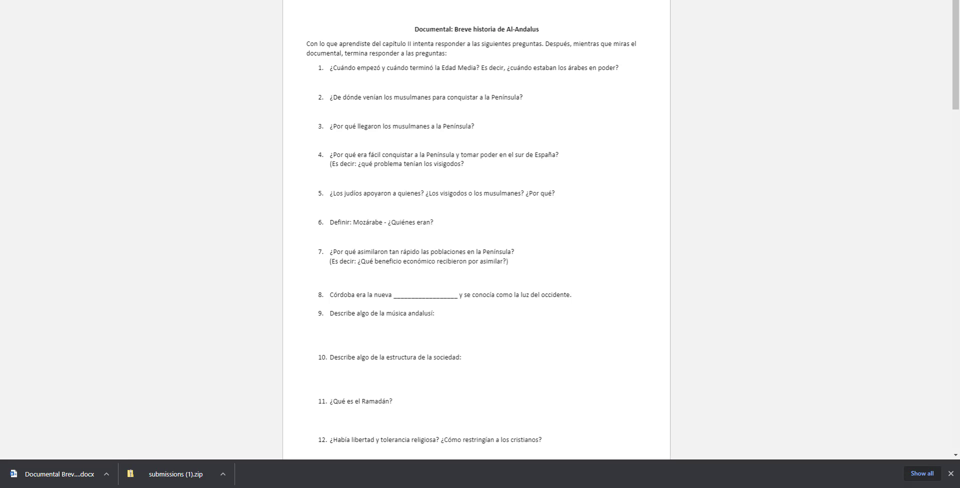
{"action": "key", "text": "Escape"}
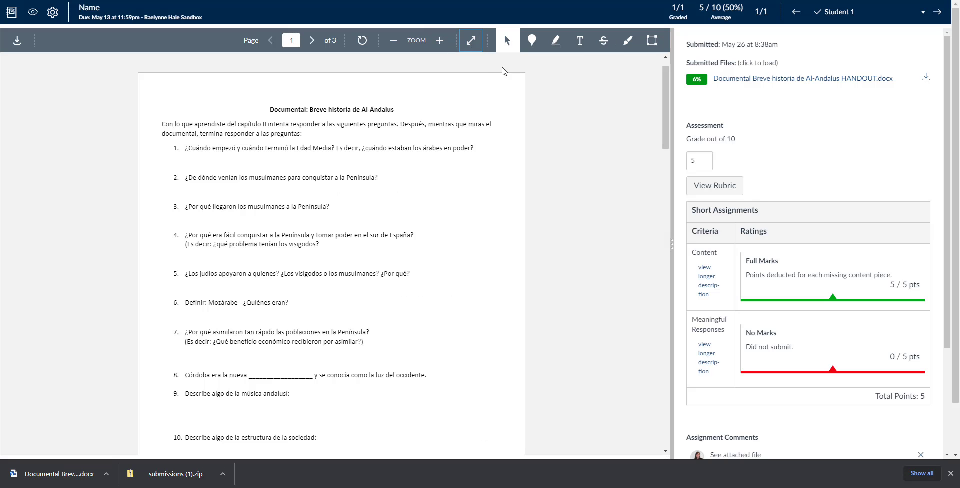
Strike through the document title "Documental: Breve historia de Al-Andalus" in red.
{"action": "left_click", "coordinate": [509, 45]}
{"action": "left_click_drag", "start_coordinate": [267, 111], "coordinate": [416, 105]}
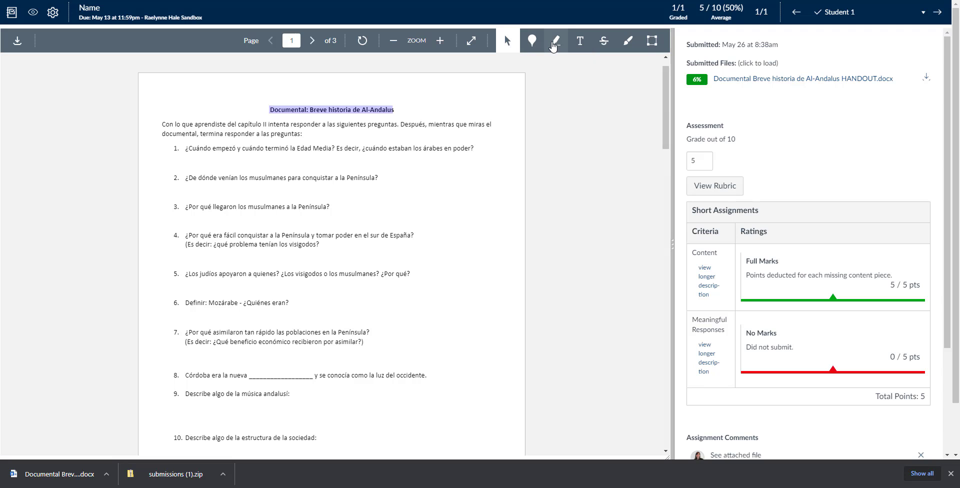
{"action": "left_click", "coordinate": [602, 48]}
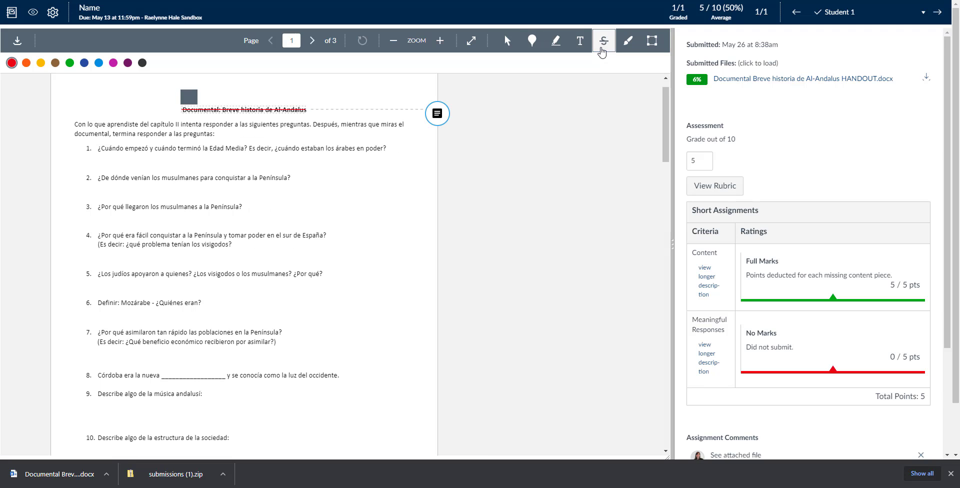
Draw a freehand annotation in thin red line beside the struck-through title and finish the drawing.
{"action": "left_click", "coordinate": [629, 47]}
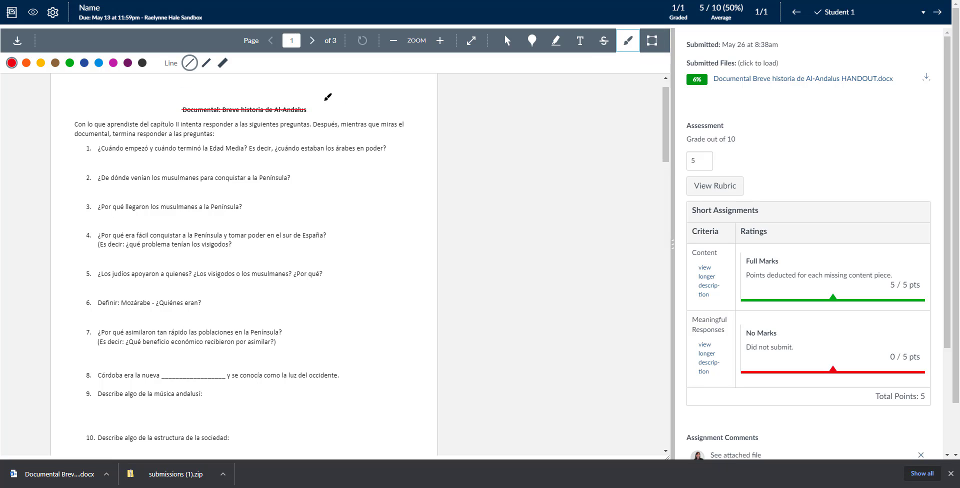
{"action": "mouse_move", "coordinate": [325, 98]}
{"action": "left_mouse_down"}
{"action": "mouse_move", "coordinate": [321, 106]}
{"action": "mouse_move", "coordinate": [337, 114]}
{"action": "mouse_move", "coordinate": [385, 93]}
{"action": "left_mouse_up"}
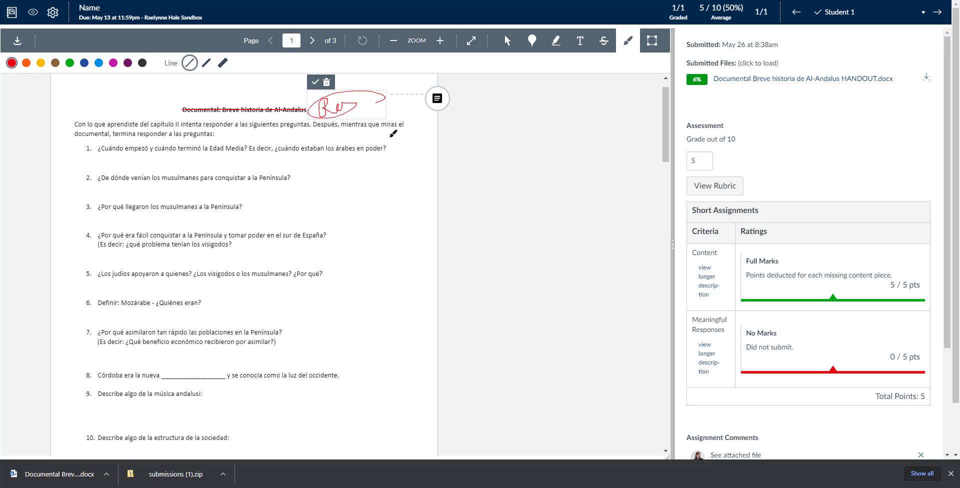
{"action": "left_click", "coordinate": [315, 81]}
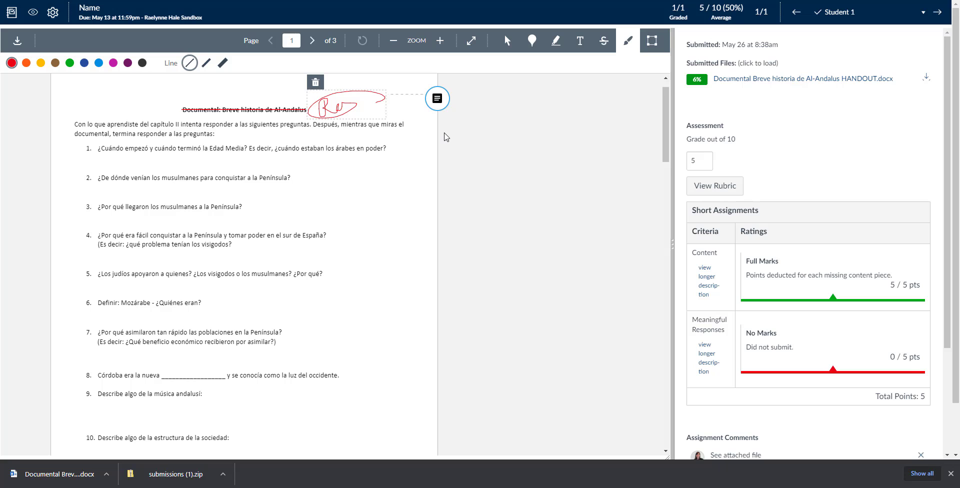
{"action": "left_click", "coordinate": [484, 123]}
{"action": "left_click", "coordinate": [371, 148]}
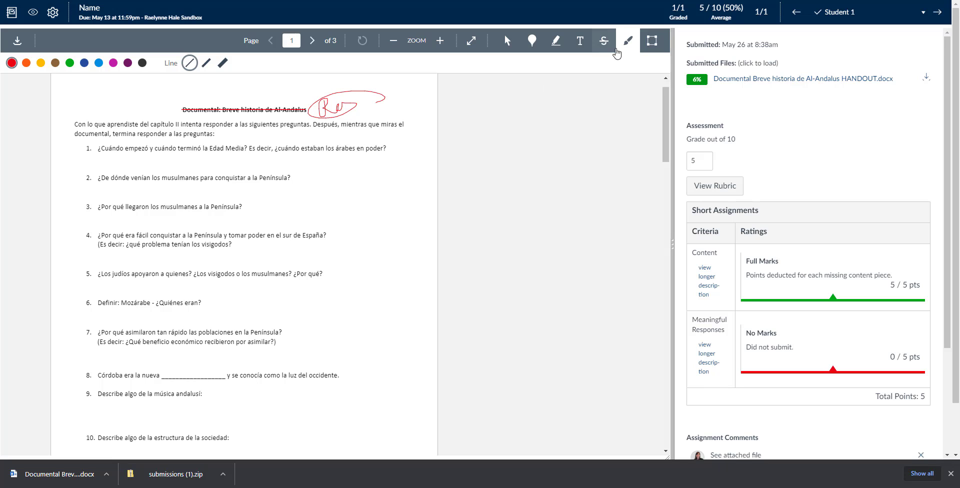
Draw a red area box around "la Edad Media?" in question 1 and attach the comment "here\" to it.
{"action": "left_click", "coordinate": [652, 41]}
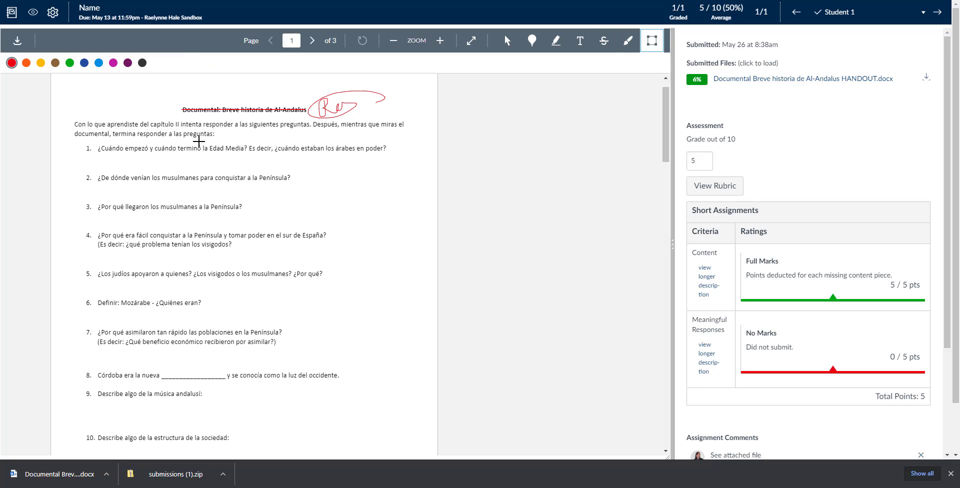
{"action": "left_click_drag", "start_coordinate": [199, 142], "coordinate": [255, 164]}
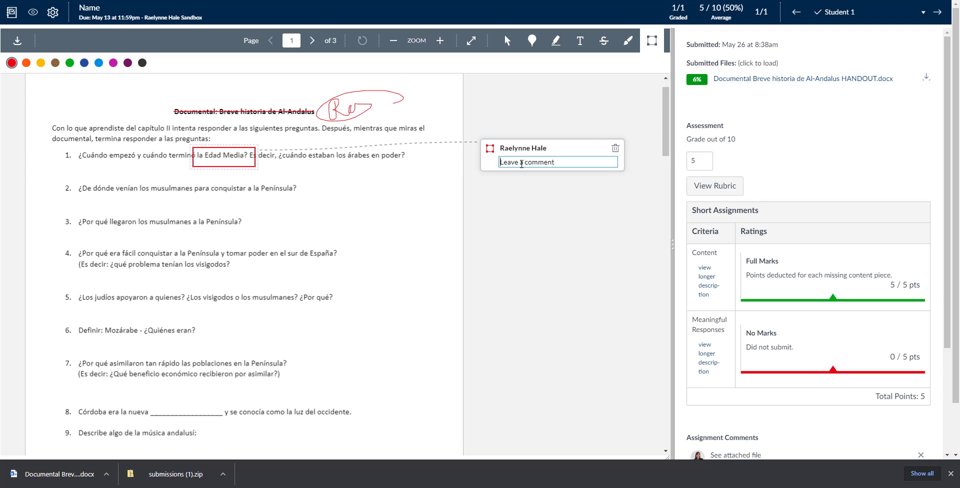
{"action": "type", "text": "here"}
{"action": "key", "text": "Return"}
{"action": "left_click", "coordinate": [570, 30]}
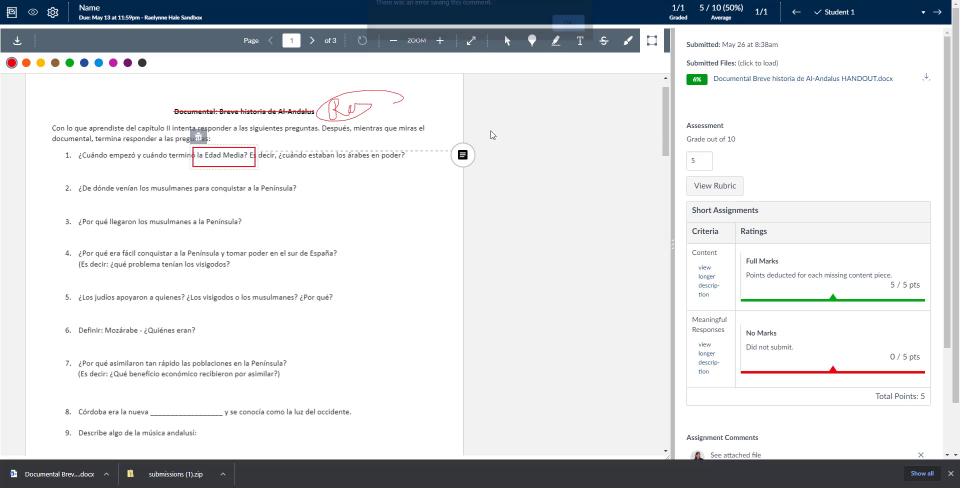
{"action": "type", "text": "here\\"}
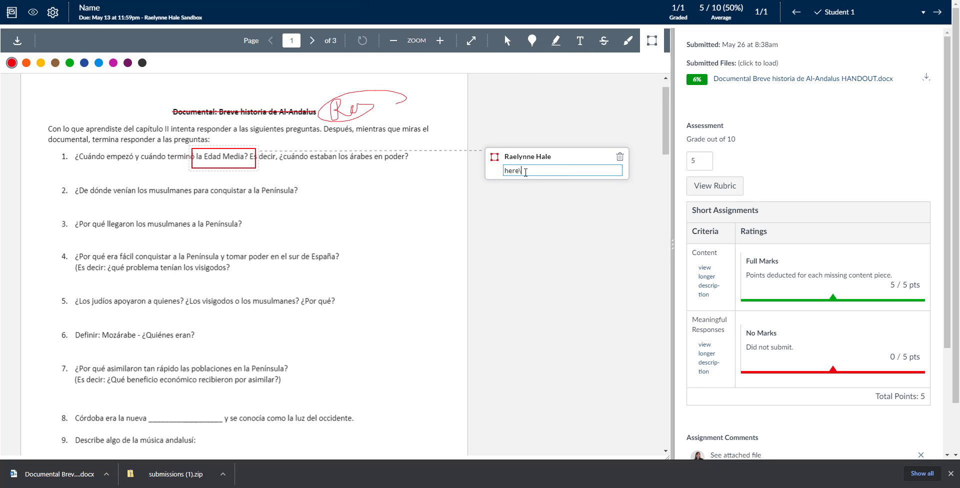
{"action": "key", "text": "Return"}
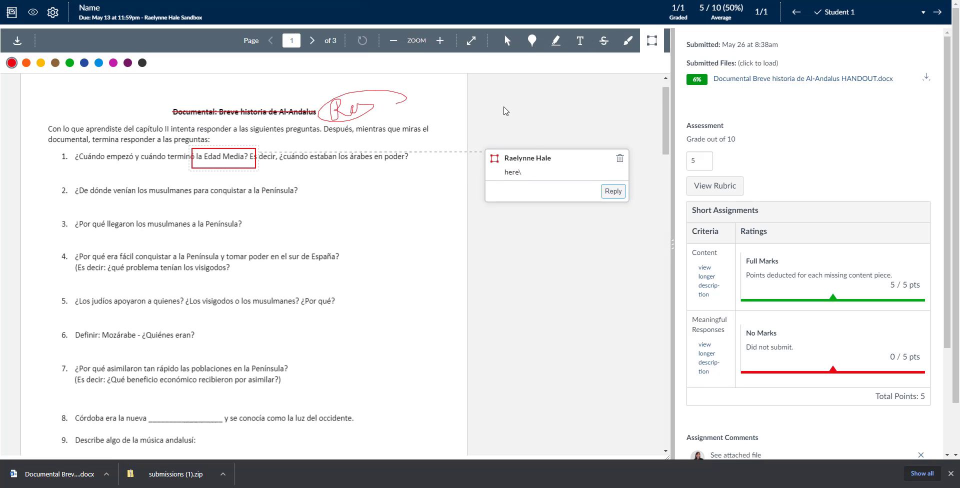
Add the black text annotation "Hello" between questions 2 and 3, and delete the stray empty text box beside it.
{"action": "left_click", "coordinate": [580, 45]}
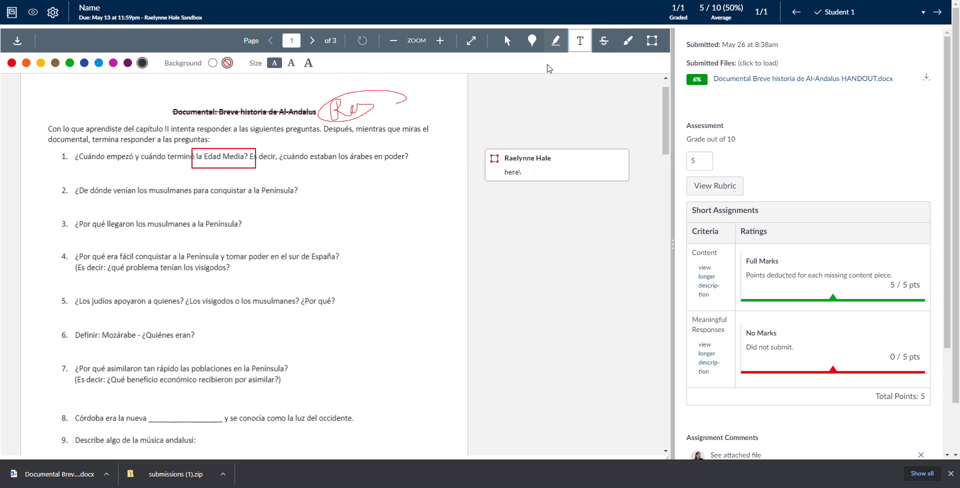
{"action": "left_click", "coordinate": [169, 212]}
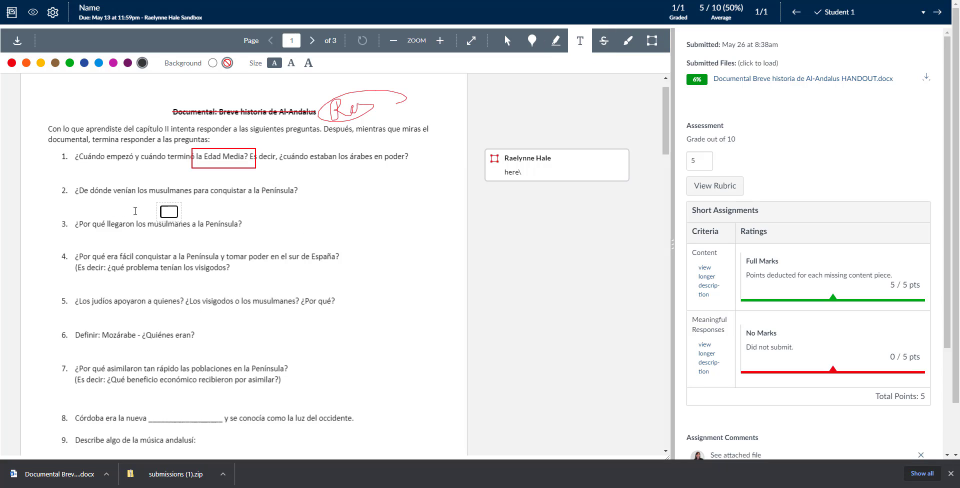
{"action": "type", "text": "Hello"}
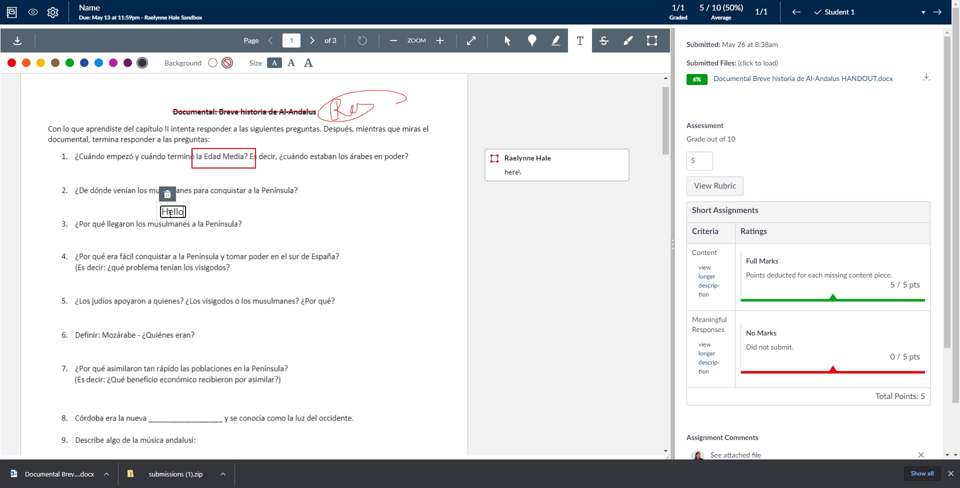
{"action": "left_click", "coordinate": [247, 217]}
{"action": "left_click", "coordinate": [245, 199]}
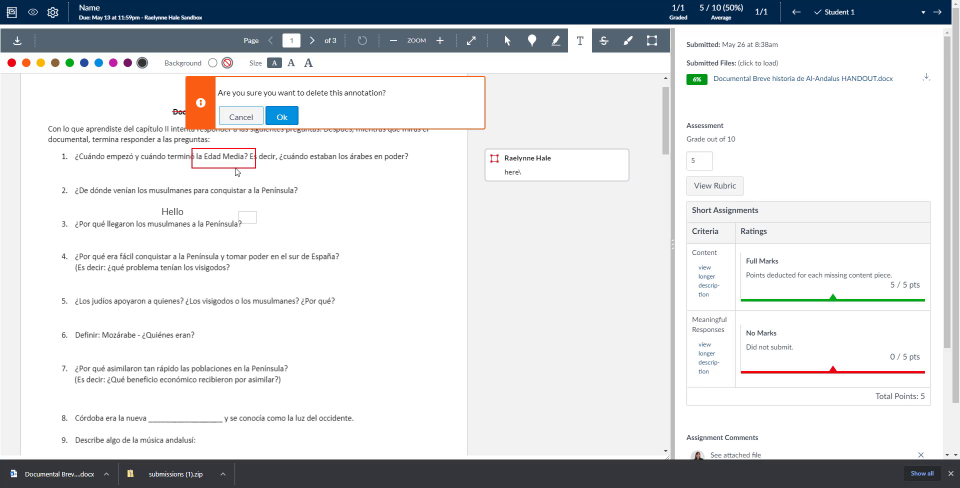
{"action": "left_click", "coordinate": [281, 116]}
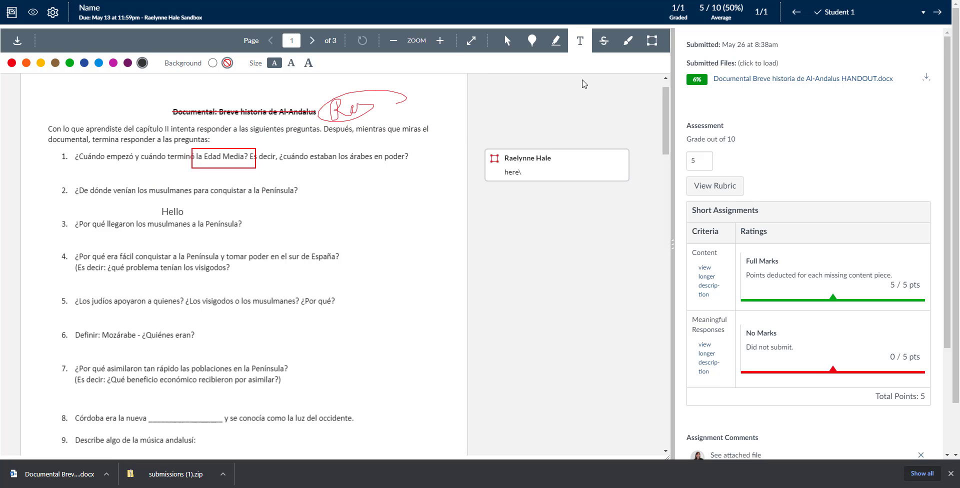
Highlight "Es decir: ¿qué problema tenían los visigodos?" under question 4 in red and attach the comment "Don't forget...".
{"action": "left_click", "coordinate": [555, 40]}
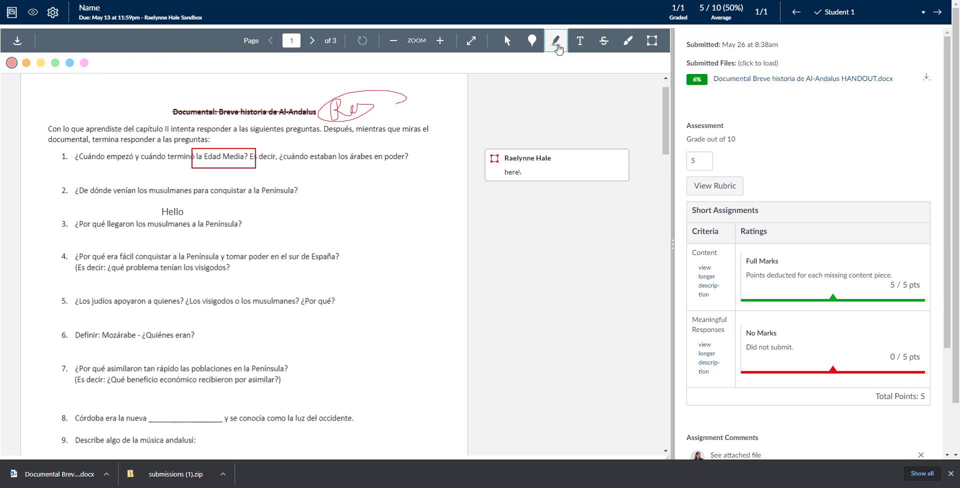
{"action": "left_click_drag", "start_coordinate": [77, 267], "coordinate": [239, 278]}
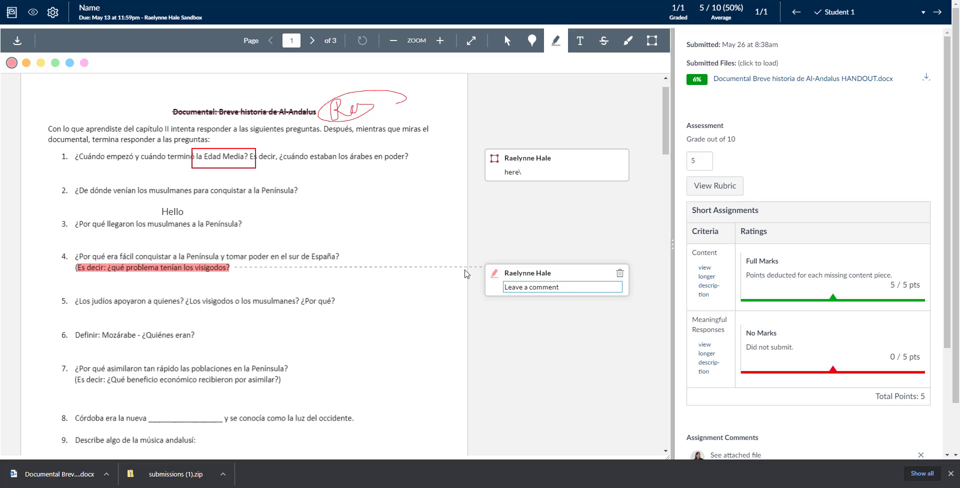
{"action": "type", "text": "Don't forget..."}
{"action": "left_click", "coordinate": [478, 238]}
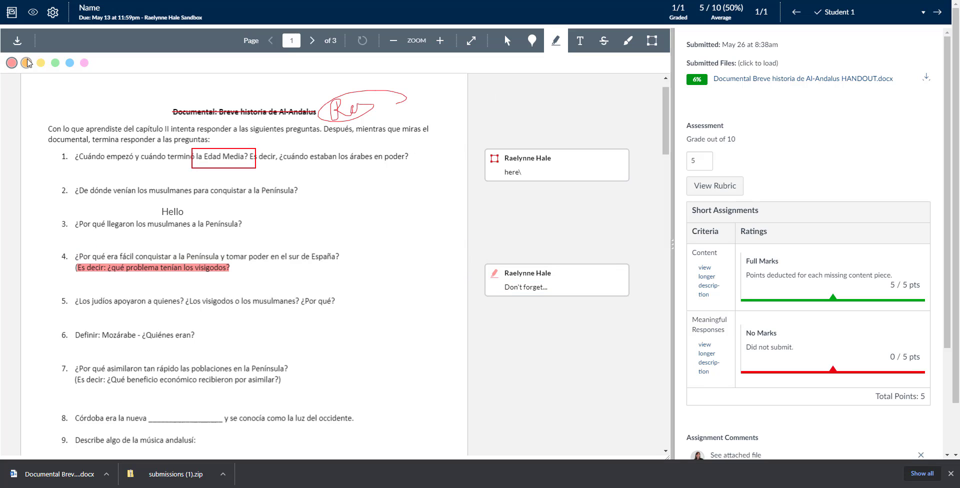
Try blue and yellow on the highlight under question 4, and recolor it green.
{"action": "left_click", "coordinate": [69, 62]}
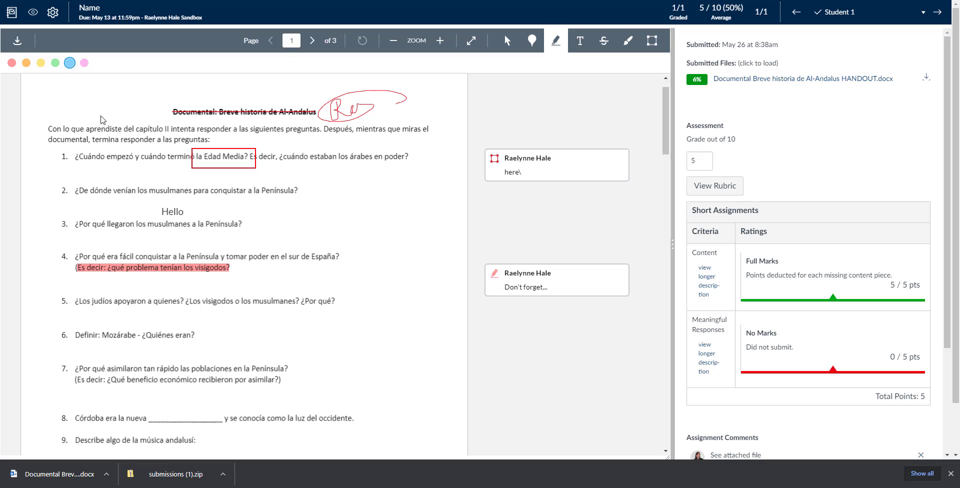
{"action": "left_click", "coordinate": [170, 268]}
{"action": "left_click", "coordinate": [55, 62]}
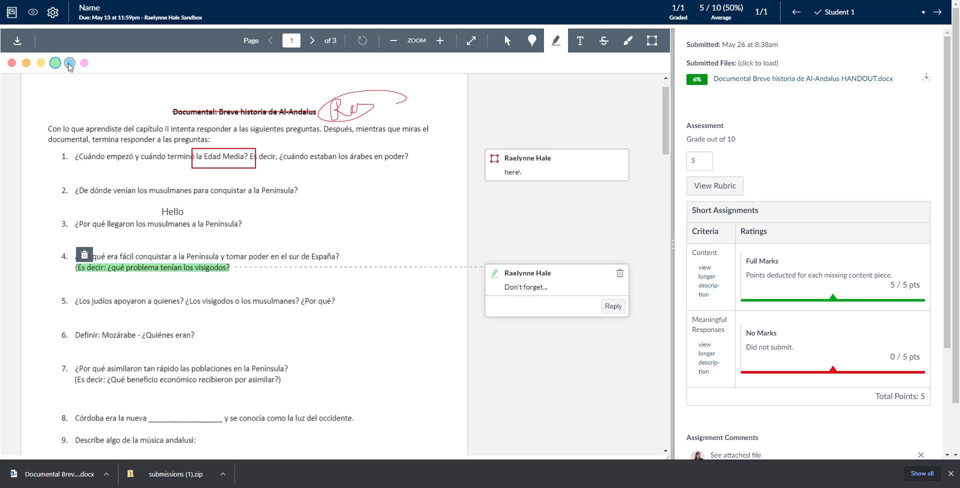
{"action": "left_click", "coordinate": [69, 63]}
{"action": "left_click", "coordinate": [40, 62]}
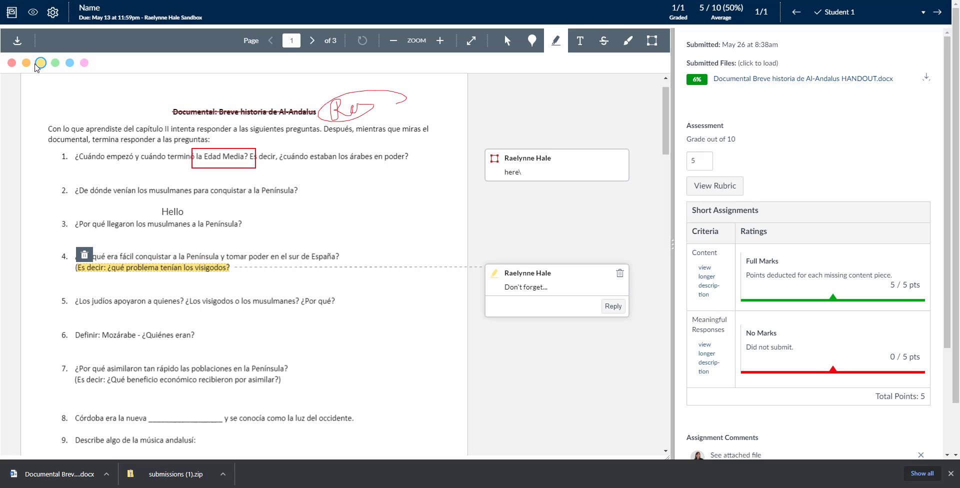
{"action": "left_click", "coordinate": [69, 62]}
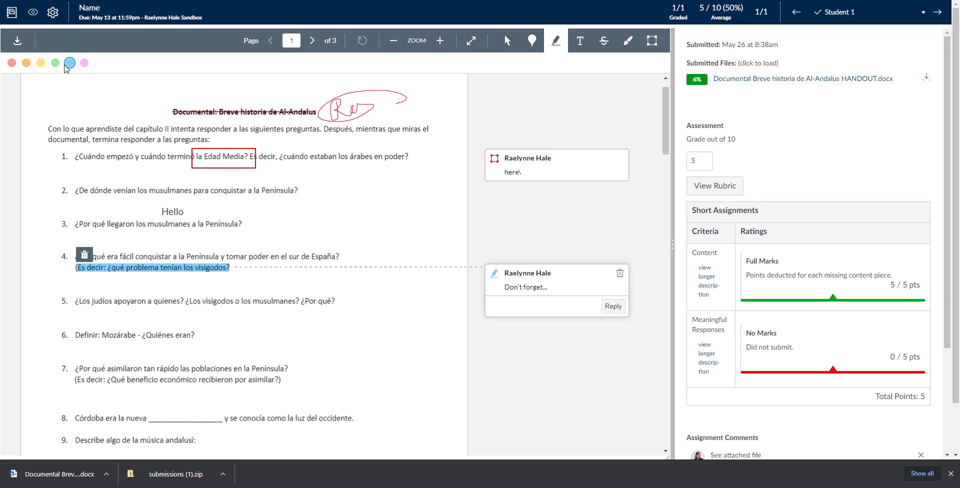
{"action": "left_click", "coordinate": [55, 62]}
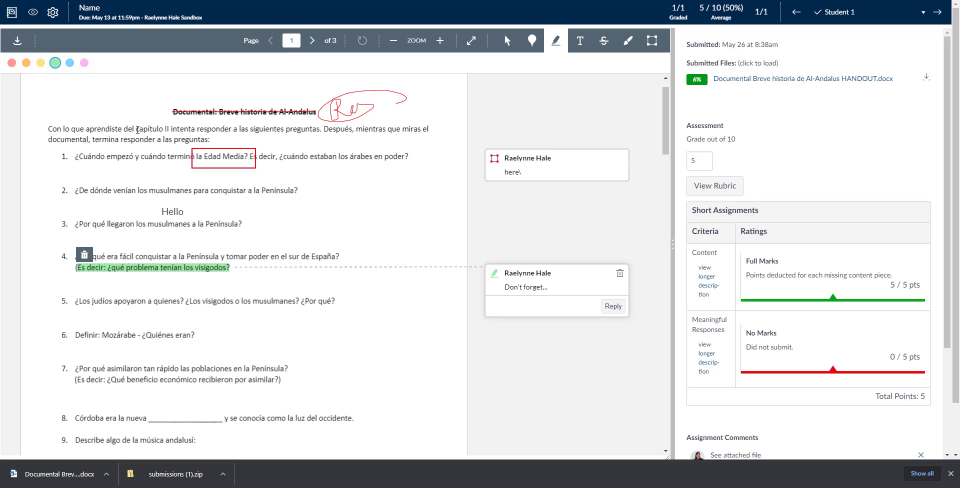
{"action": "left_click", "coordinate": [484, 244]}
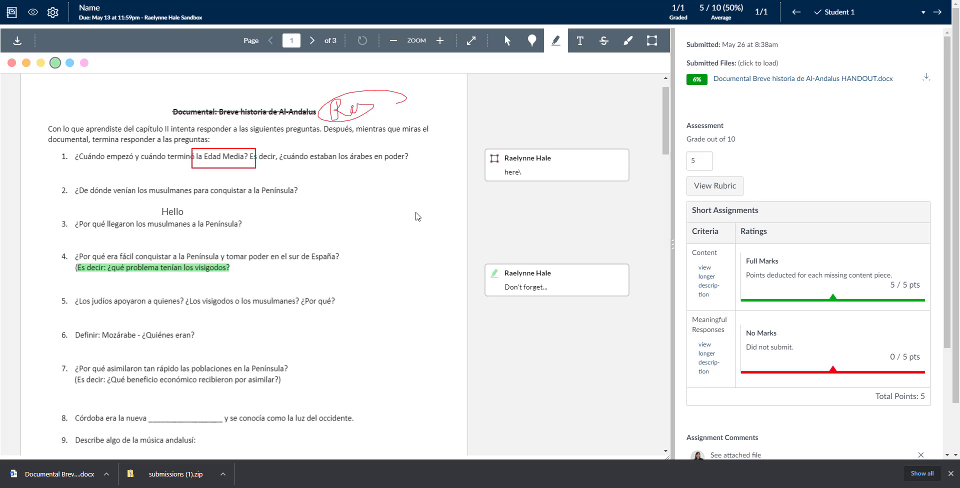
Place a blue point annotation above "España?" in question 4 and attach the comment "Portugal" to it.
{"action": "left_click", "coordinate": [532, 41]}
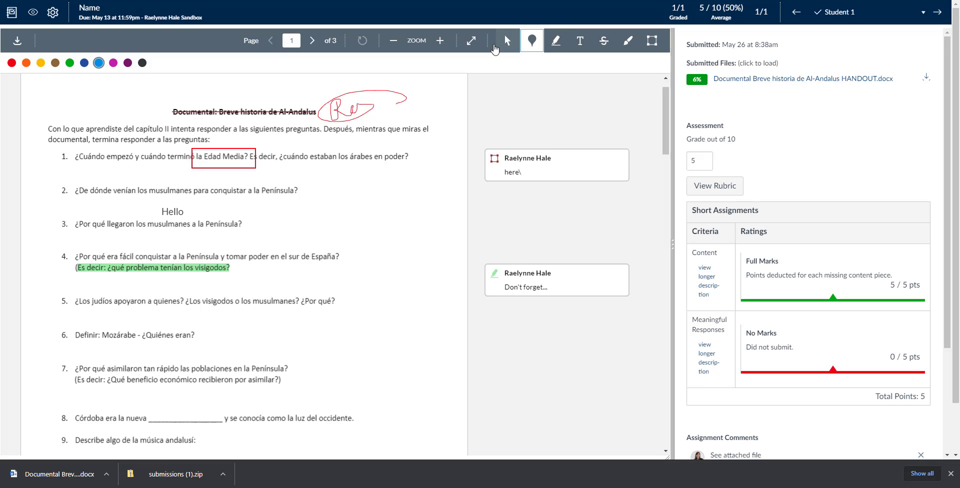
{"action": "left_click", "coordinate": [321, 247]}
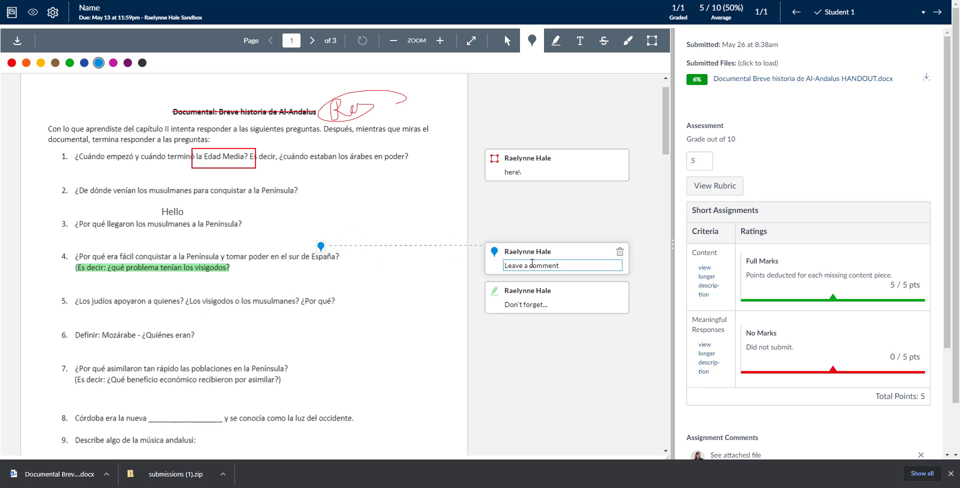
{"action": "type", "text": "Portugal"}
{"action": "left_click", "coordinate": [529, 244]}
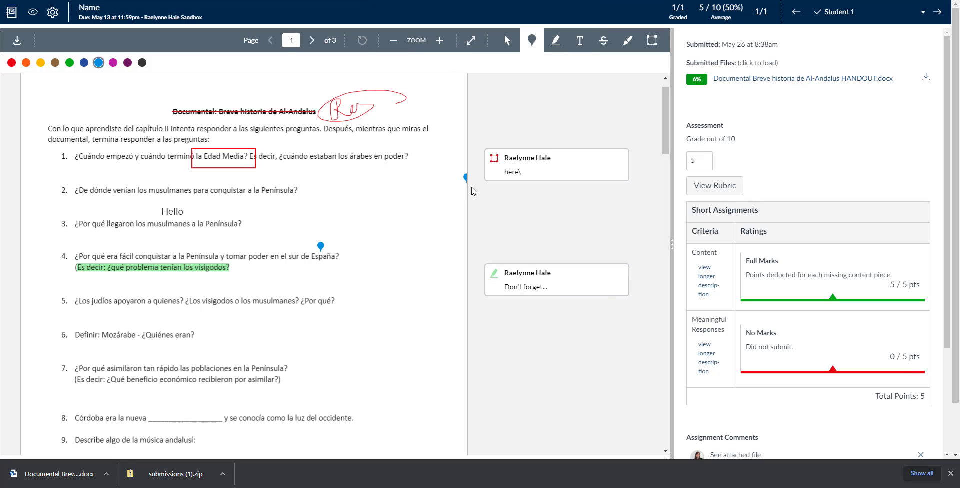
{"action": "left_click", "coordinate": [323, 247]}
{"action": "left_click", "coordinate": [467, 249]}
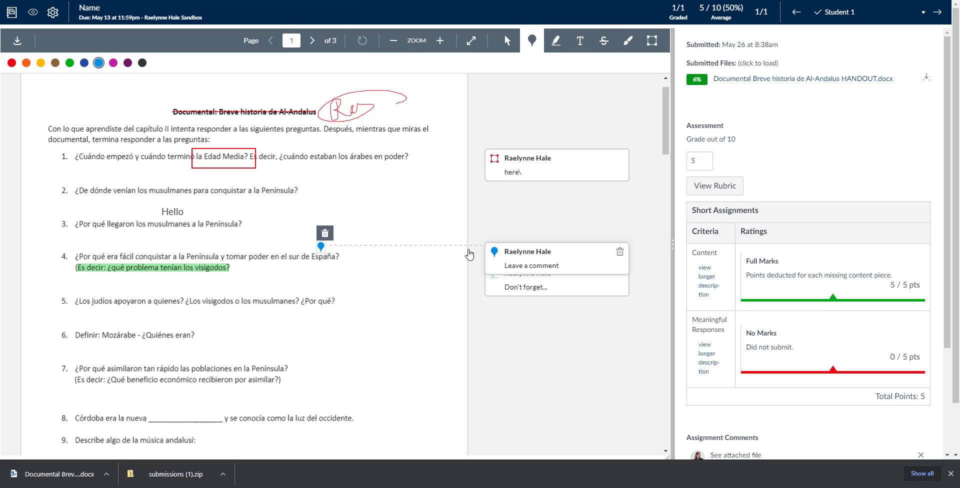
{"action": "type", "text": "Portugal"}
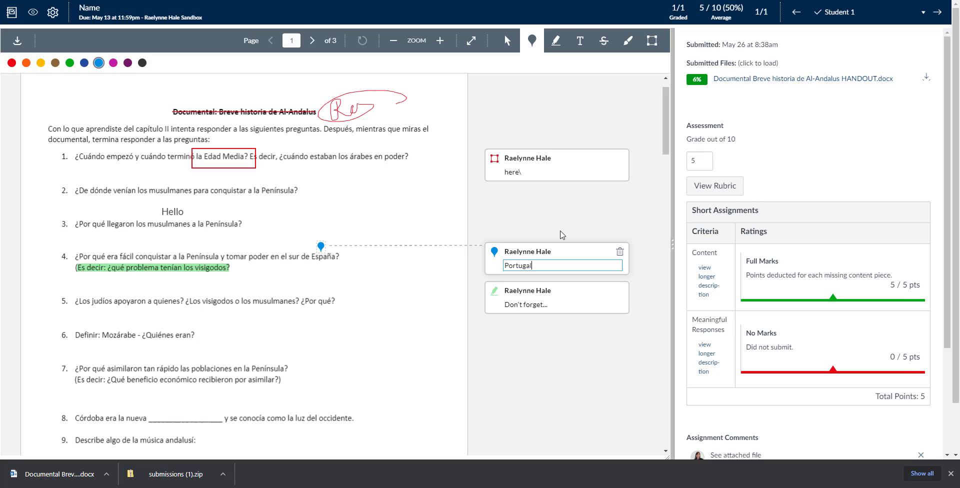
{"action": "left_click", "coordinate": [563, 234]}
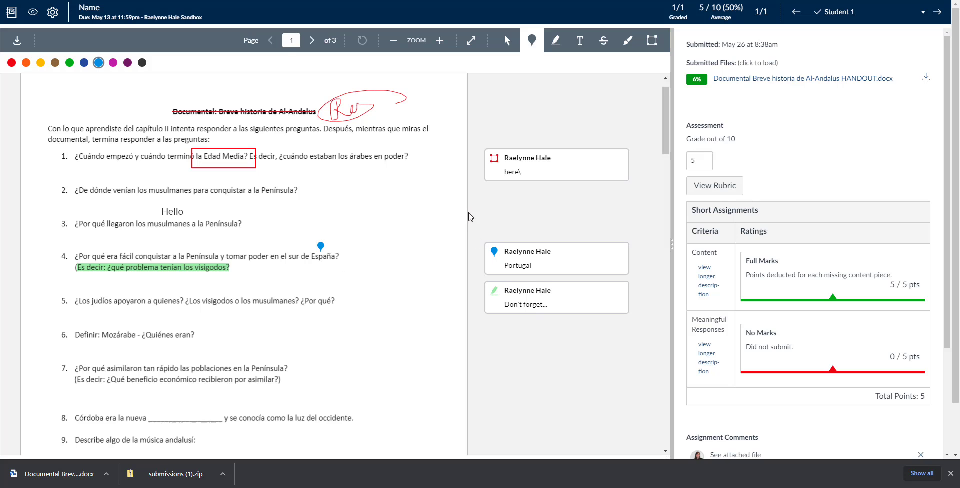
Download the annotated submission as a PDF, open it to review the annotations, and close it again.
{"action": "scroll", "coordinate": [648, 225], "scroll_direction": "down", "scroll_amount": 5}
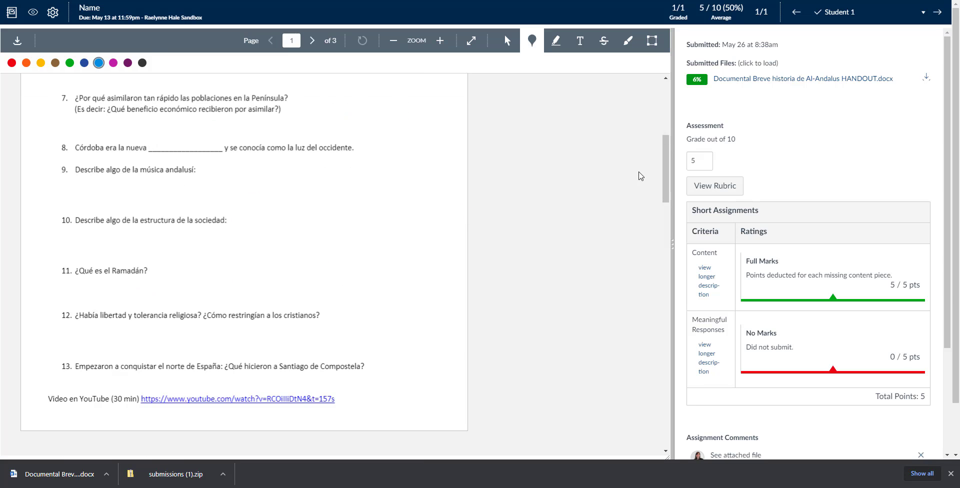
{"action": "scroll", "coordinate": [640, 175], "scroll_direction": "down", "scroll_amount": 15}
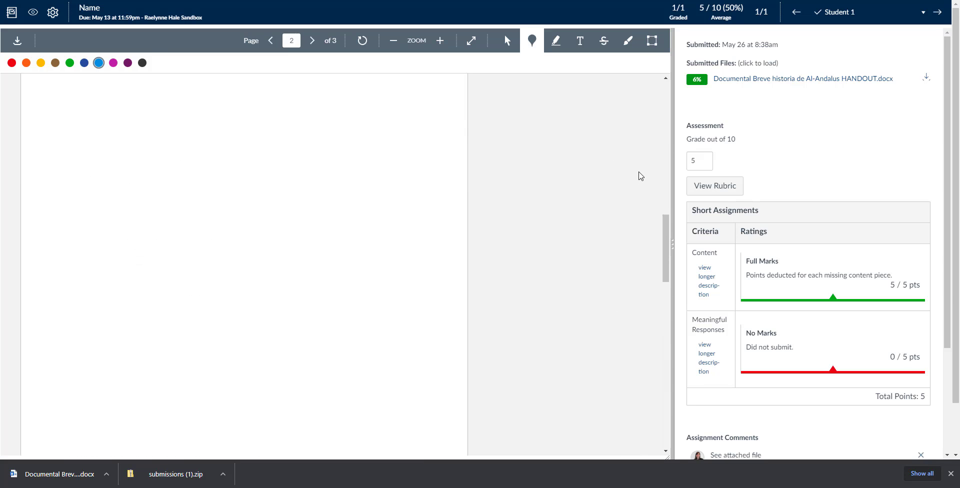
{"action": "scroll", "coordinate": [640, 176], "scroll_direction": "up", "scroll_amount": 20}
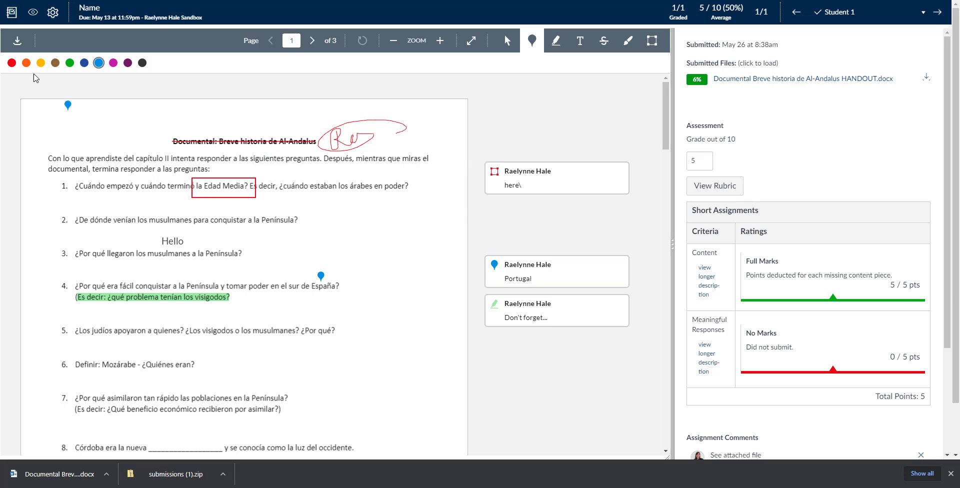
{"action": "left_click", "coordinate": [19, 43]}
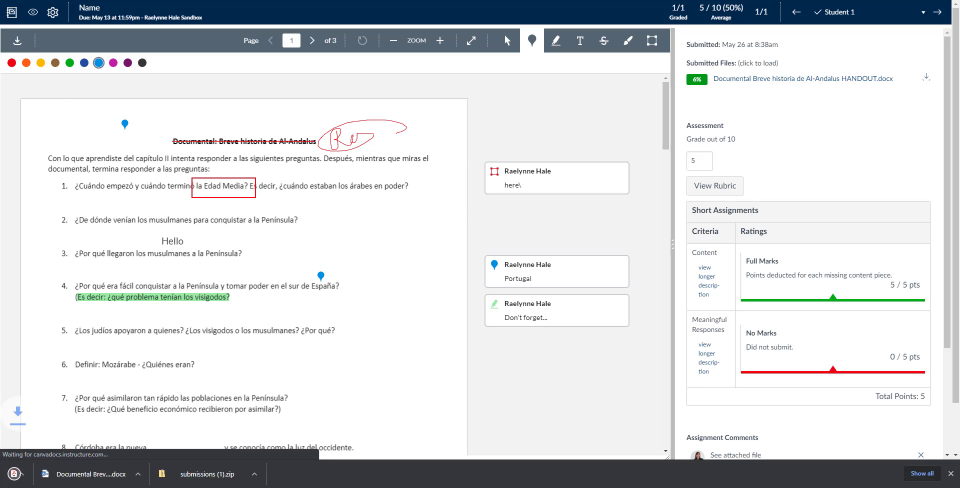
{"action": "left_click", "coordinate": [56, 477]}
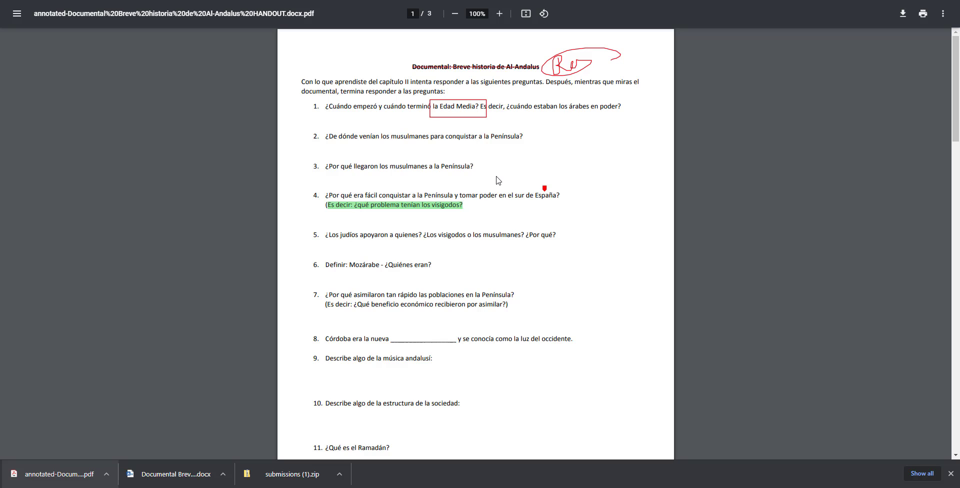
{"action": "scroll", "coordinate": [498, 182], "scroll_direction": "down", "scroll_amount": 5}
{"action": "scroll", "coordinate": [480, 150], "scroll_direction": "up", "scroll_amount": 5}
{"action": "key", "text": "ctrl+w"}
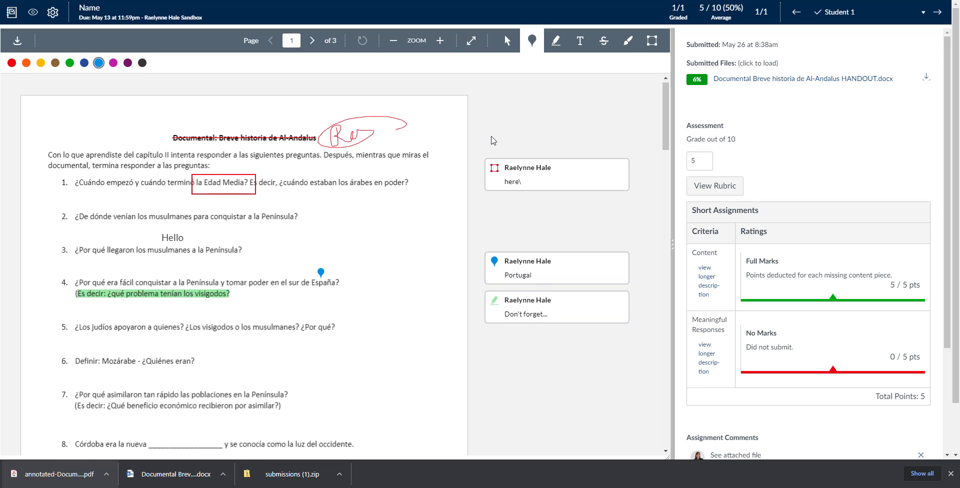
{"action": "scroll", "coordinate": [493, 141], "scroll_direction": "down", "scroll_amount": 10}
{"action": "scroll", "coordinate": [492, 141], "scroll_direction": "up", "scroll_amount": 5}
{"action": "scroll", "coordinate": [492, 141], "scroll_direction": "up", "scroll_amount": 5}
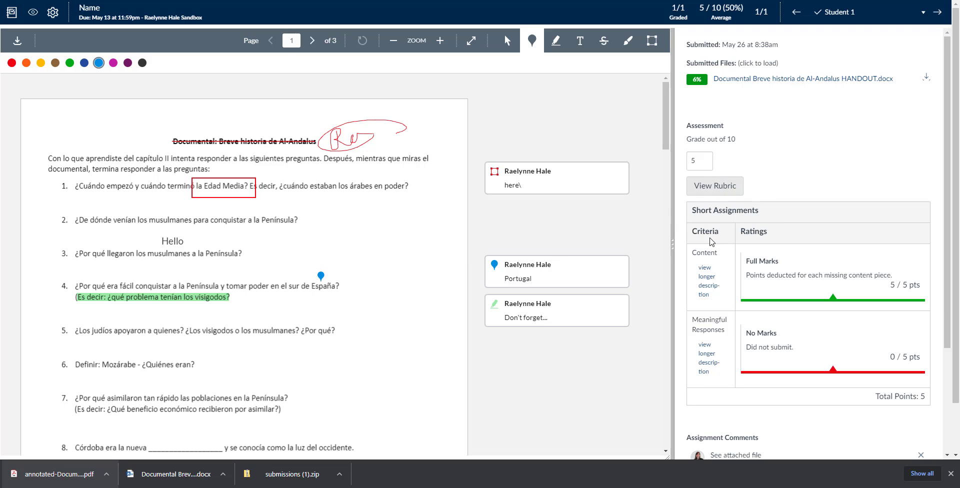
{"action": "scroll", "coordinate": [766, 229], "scroll_direction": "down", "scroll_amount": 3}
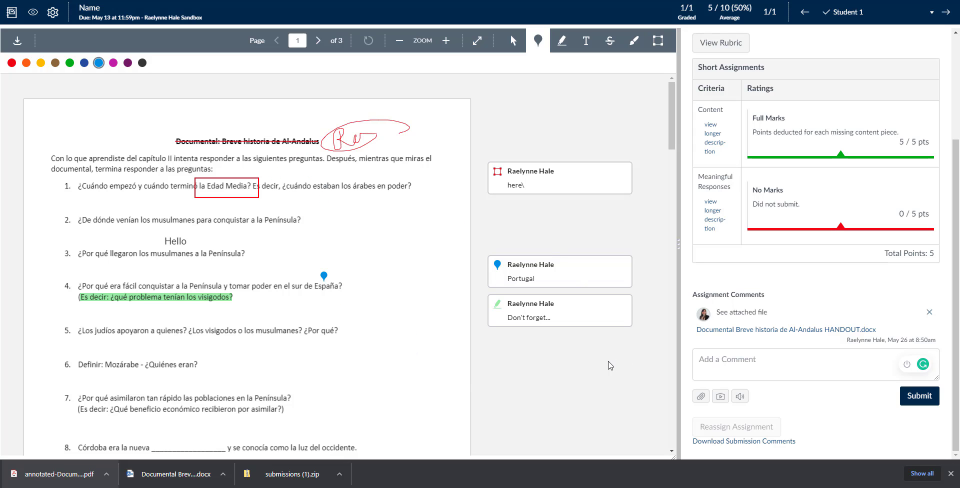
{"action": "scroll", "coordinate": [827, 274], "scroll_direction": "up", "scroll_amount": 3}
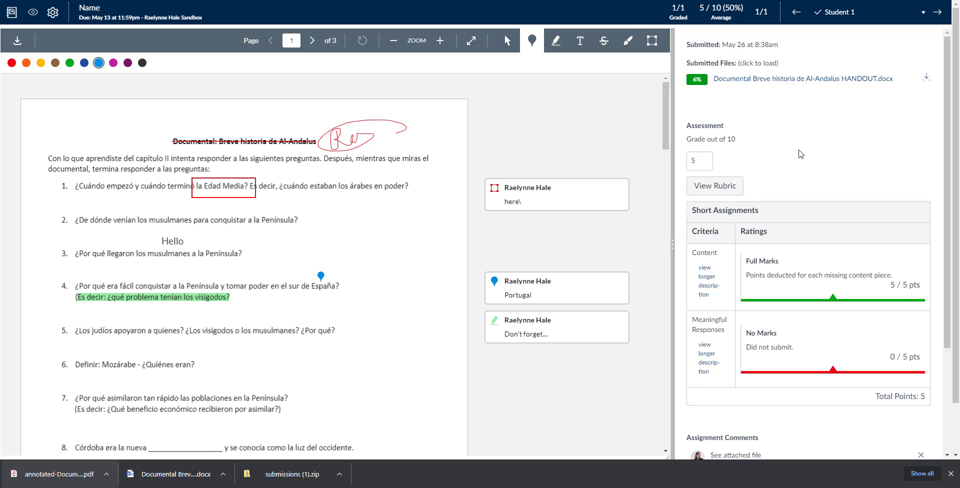
{"action": "scroll", "coordinate": [800, 154], "scroll_direction": "down", "scroll_amount": 3}
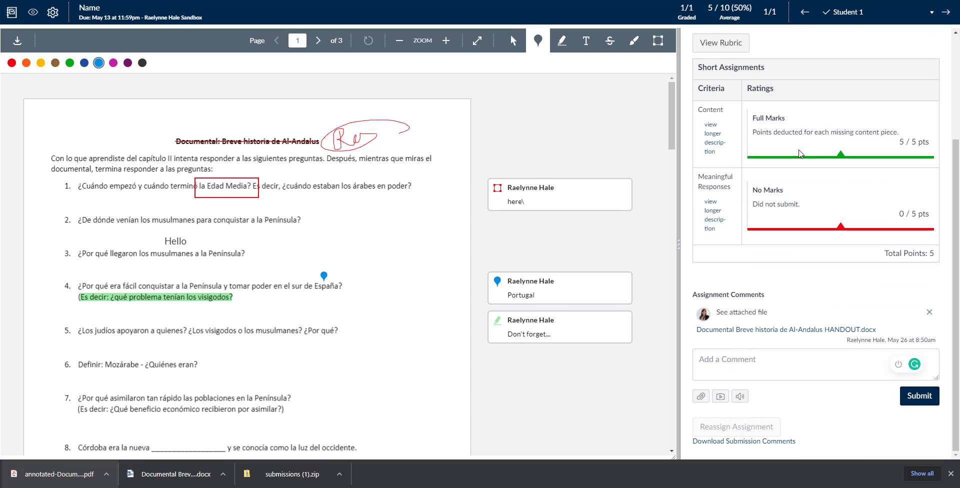